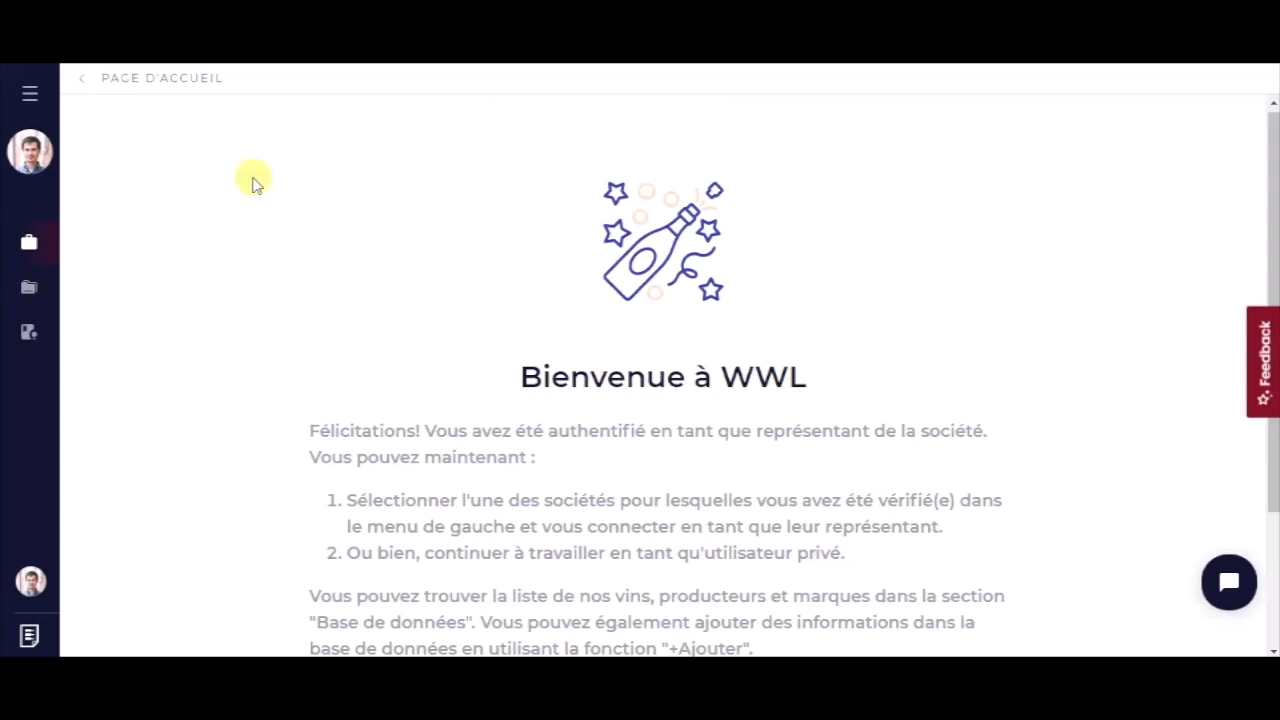
Go to the wine database and open the form for adding a new wine
mouse_move(45, 145)
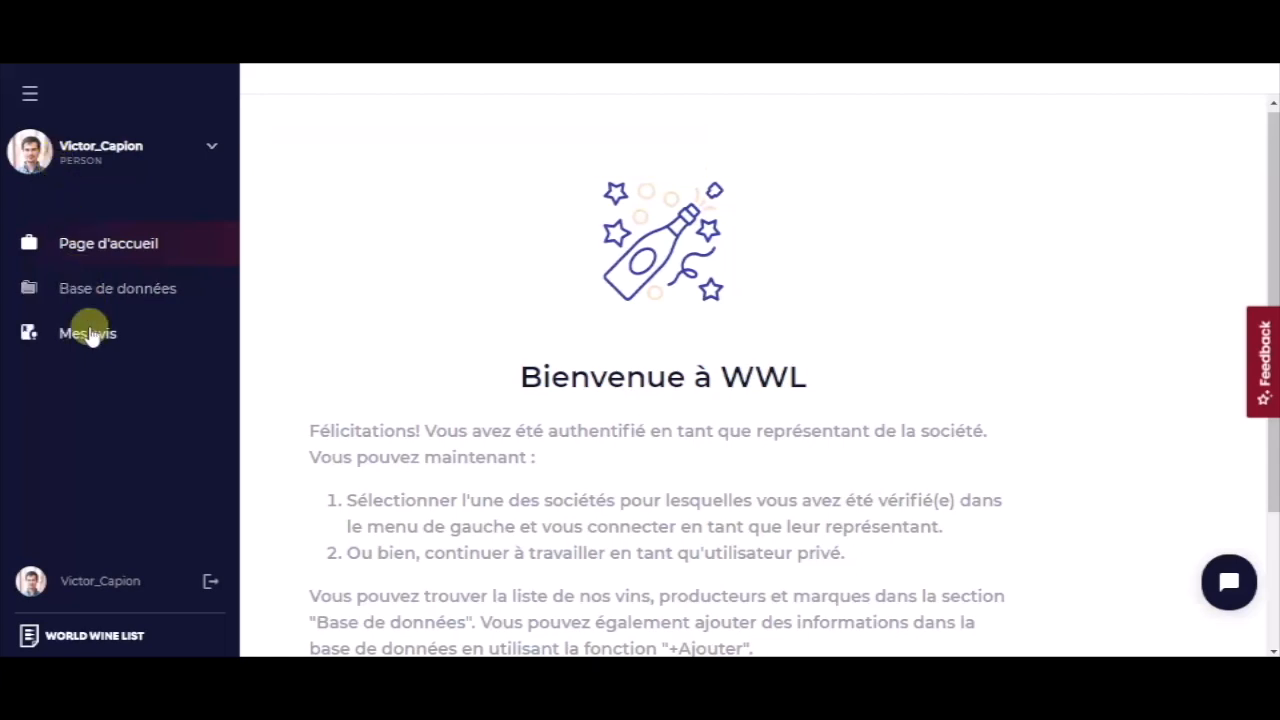
left_click(103, 290)
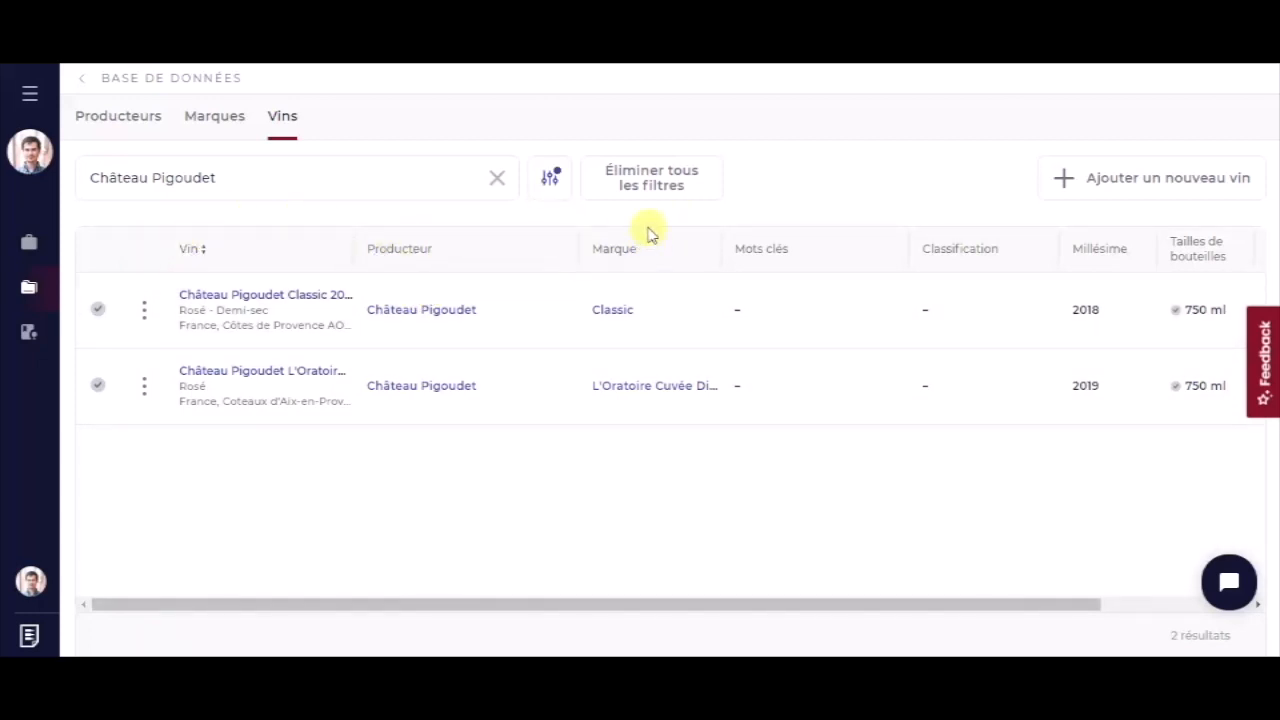
left_click(1180, 177)
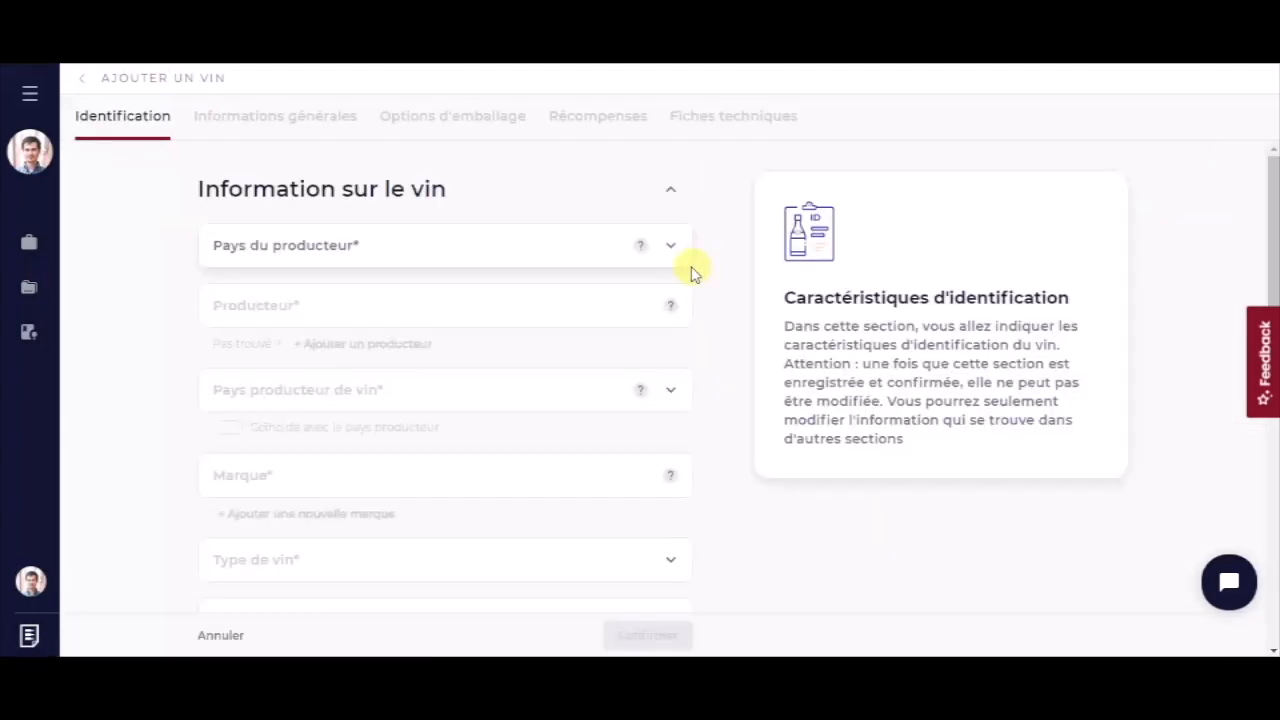
Open the add-review form for Château Pigoudet Classic 2018 from the database, and go to the list of own reviews
mouse_move(69, 314)
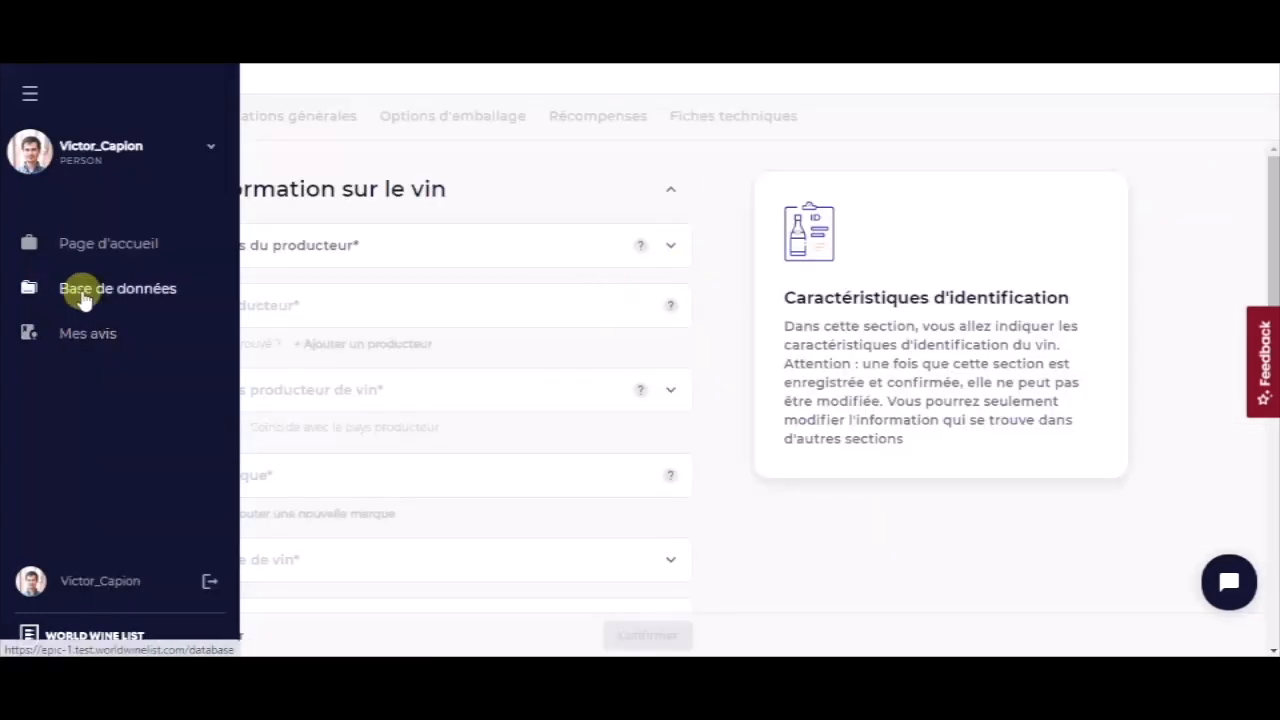
left_click(72, 287)
left_click(145, 309)
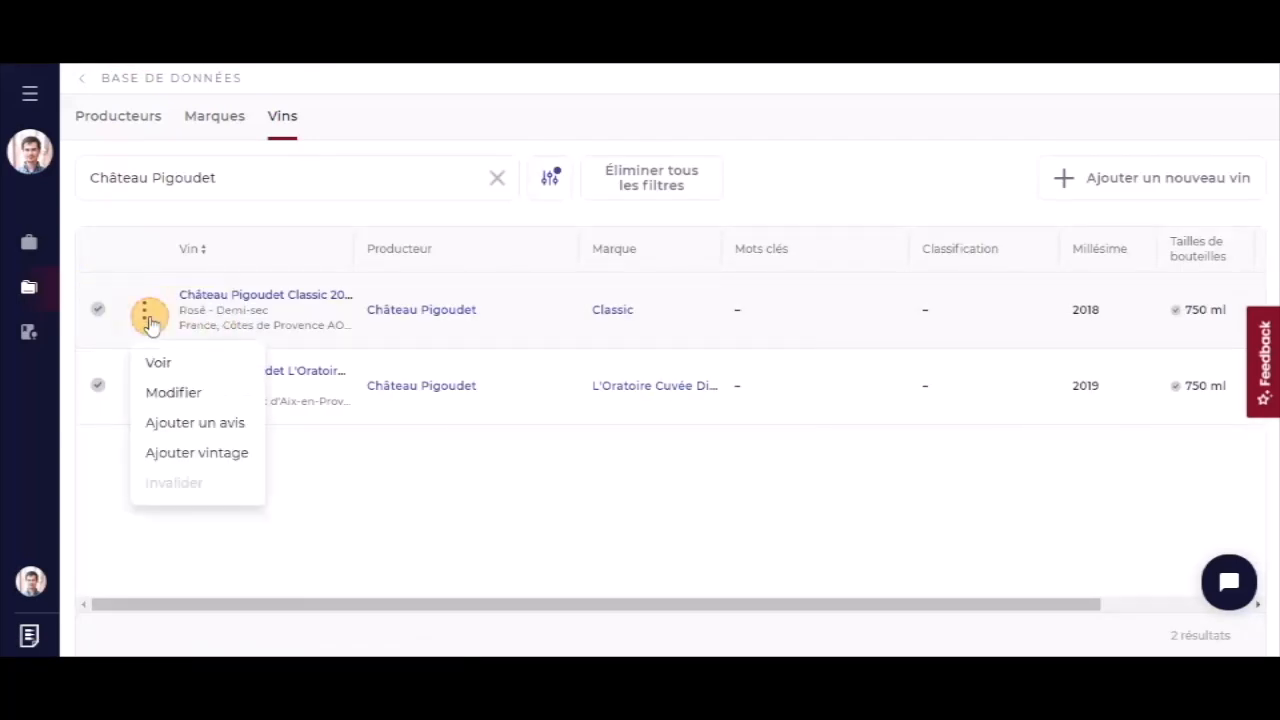
left_click(201, 421)
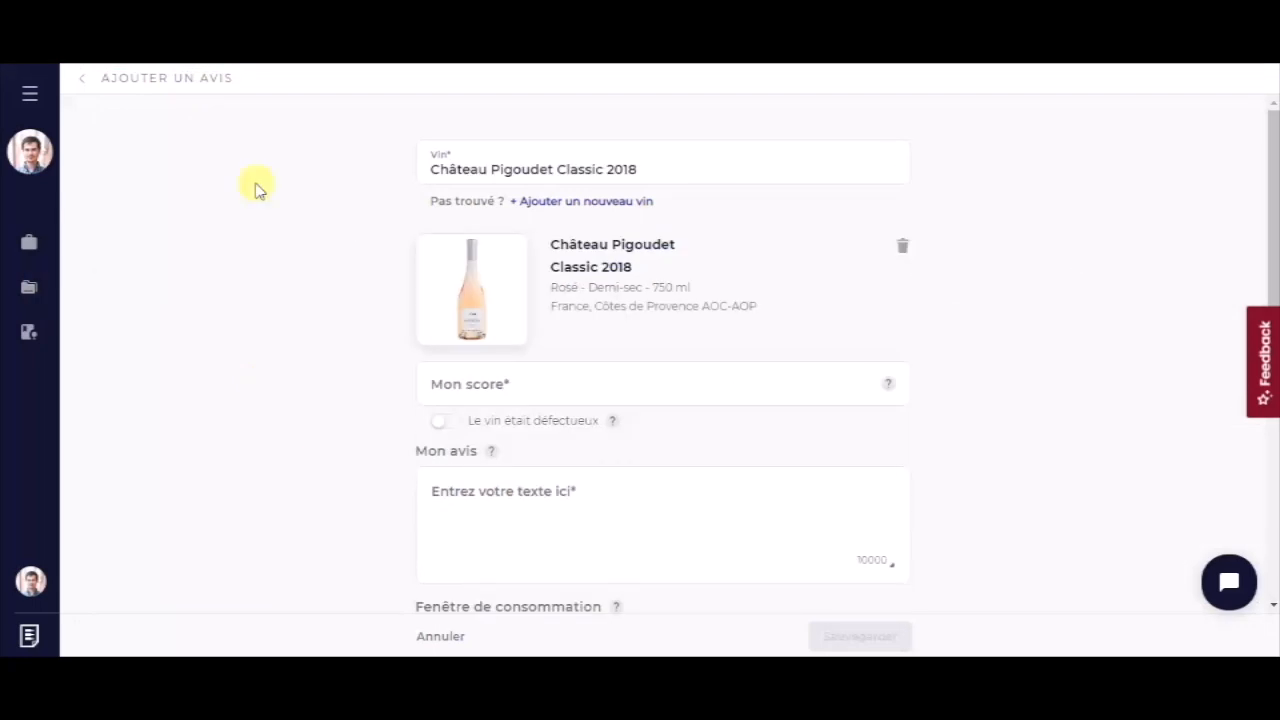
mouse_move(62, 342)
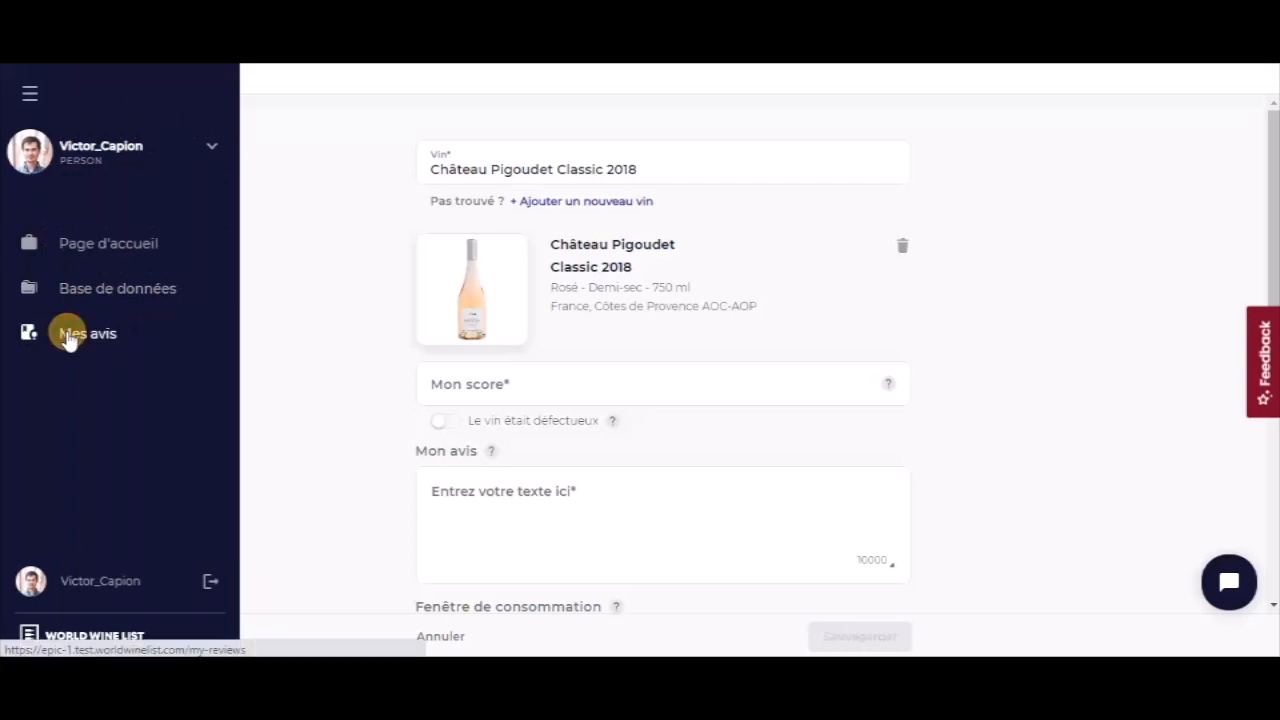
left_click(68, 338)
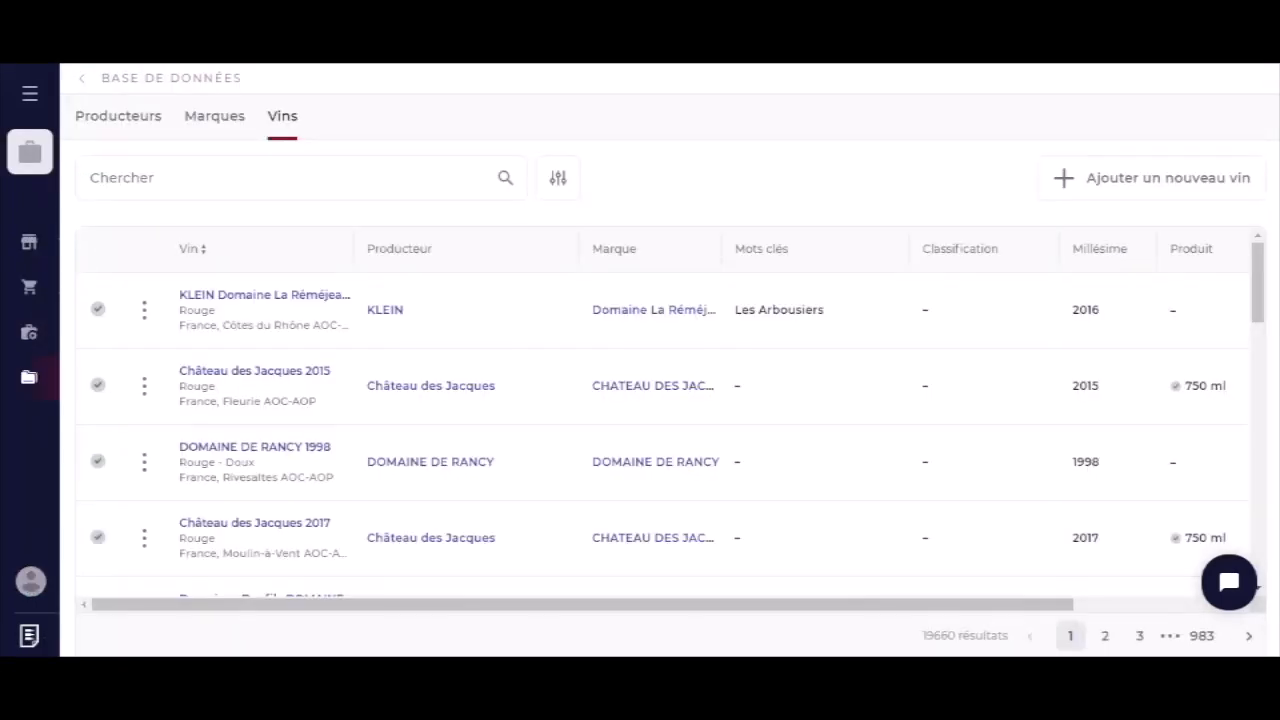
Open the wine-selling section of the WWL Monitor company account
mouse_move(24, 121)
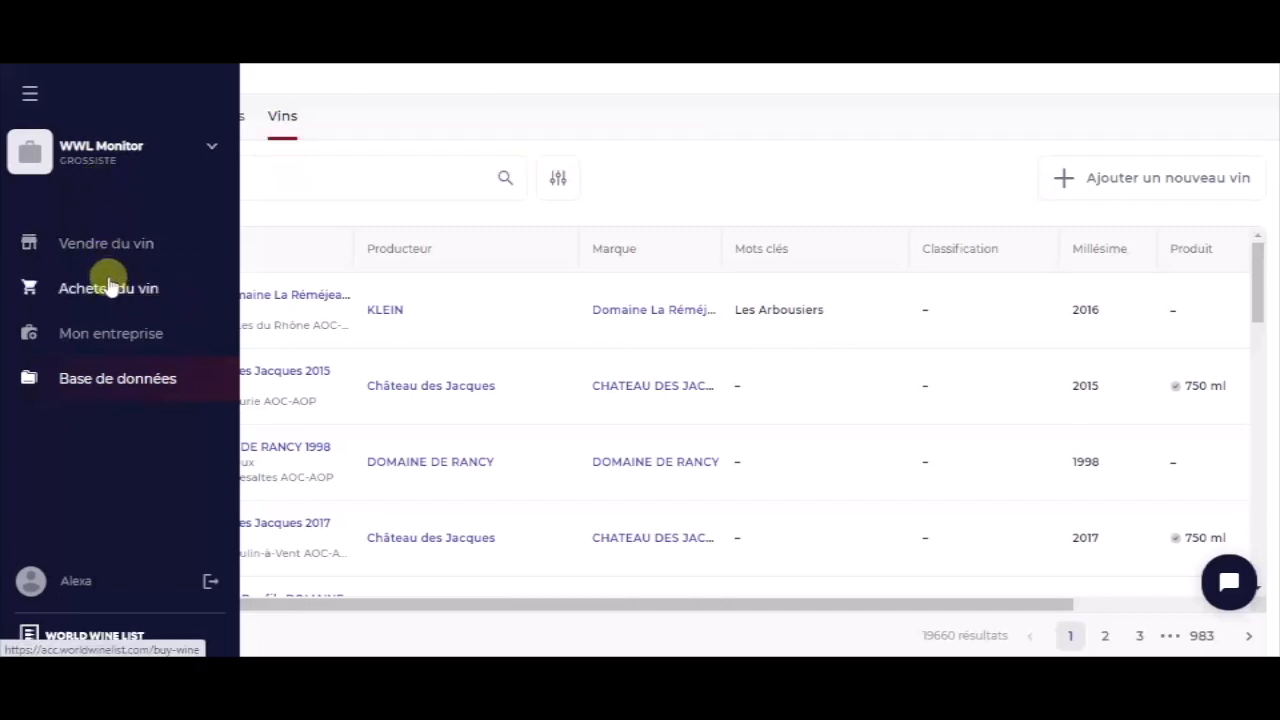
left_click(89, 245)
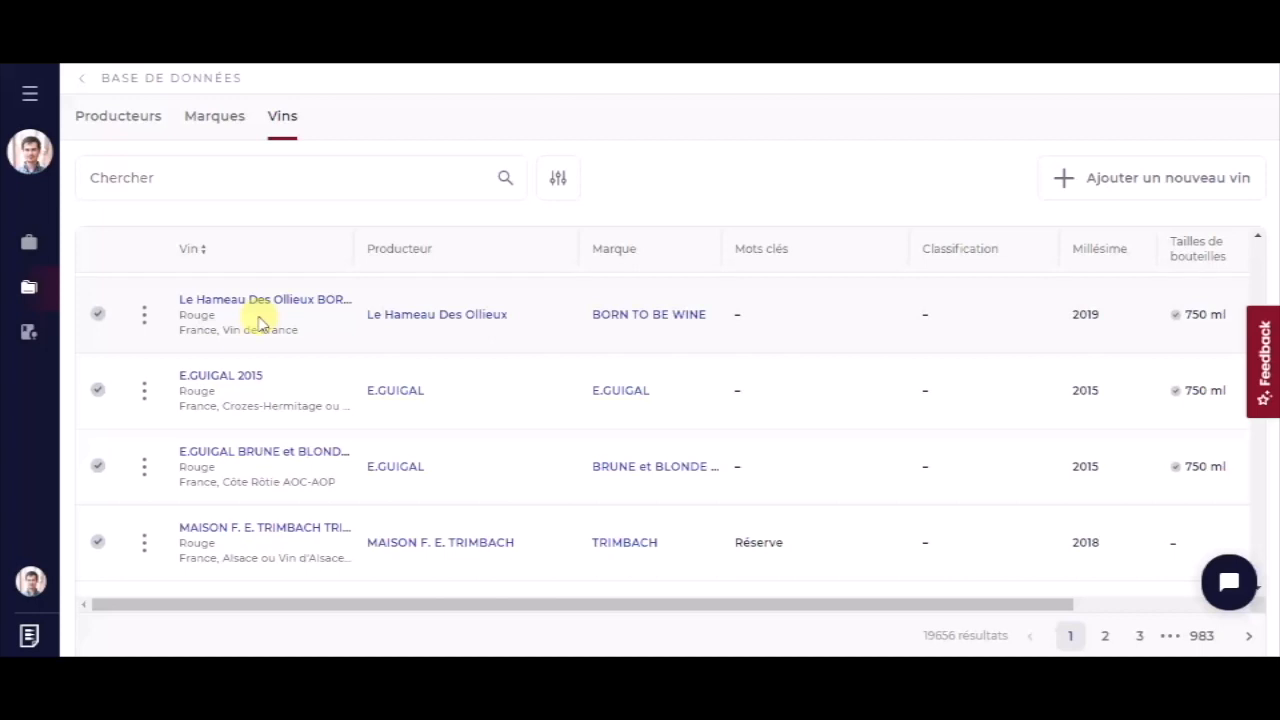
Start adding a company, choose the first official CHATEAU CAPION (SARL) record, and make its trade name identical to the legal name
mouse_move(32, 148)
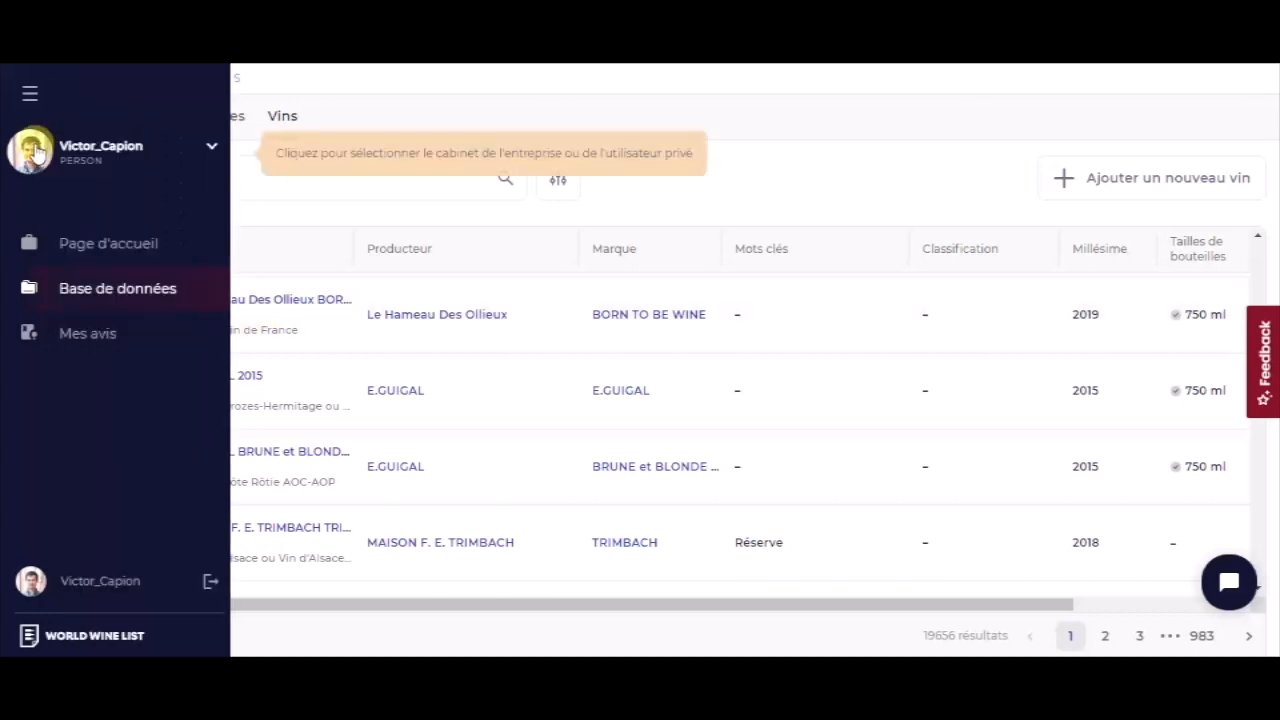
left_click(210, 152)
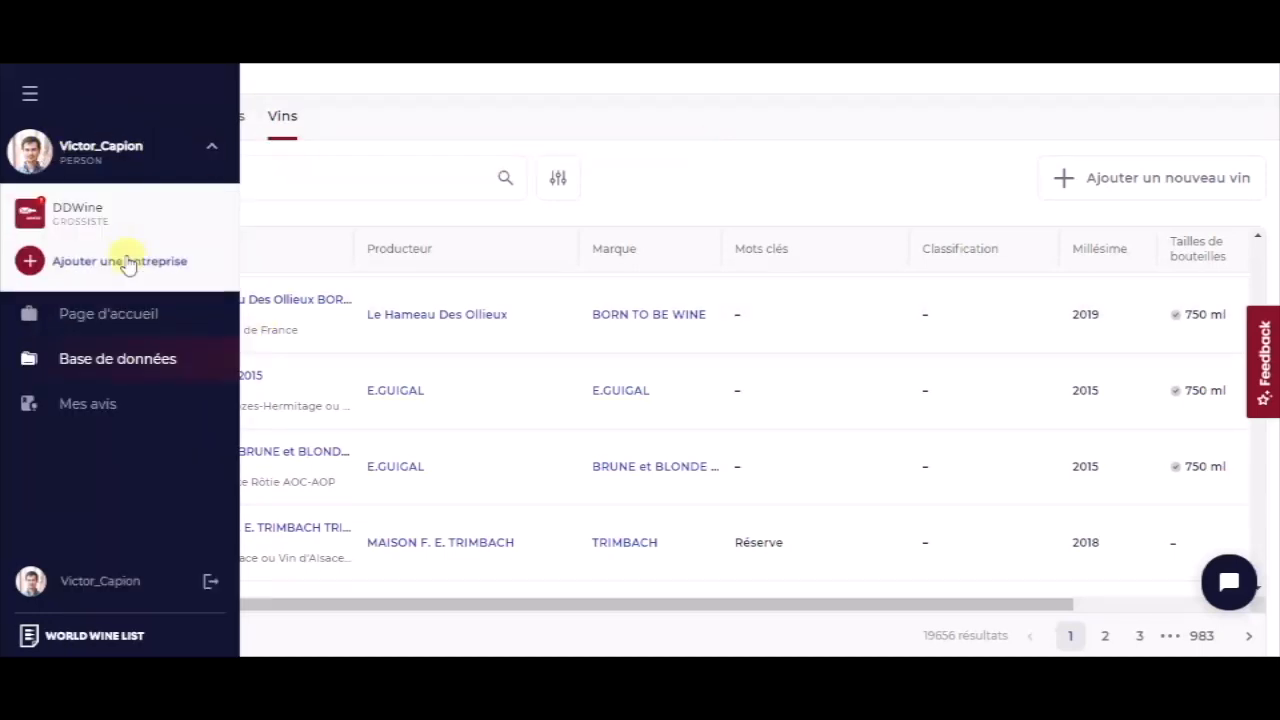
left_click(124, 262)
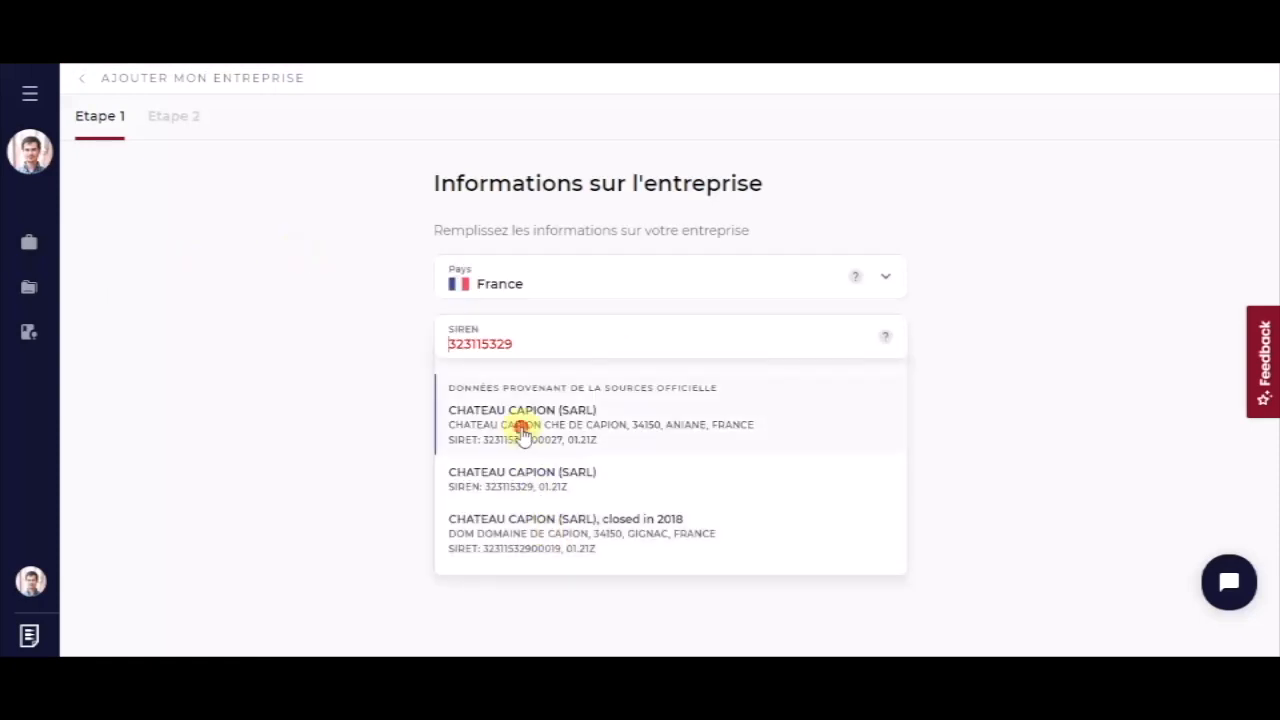
left_click(522, 426)
scroll(522, 432, "down", 3)
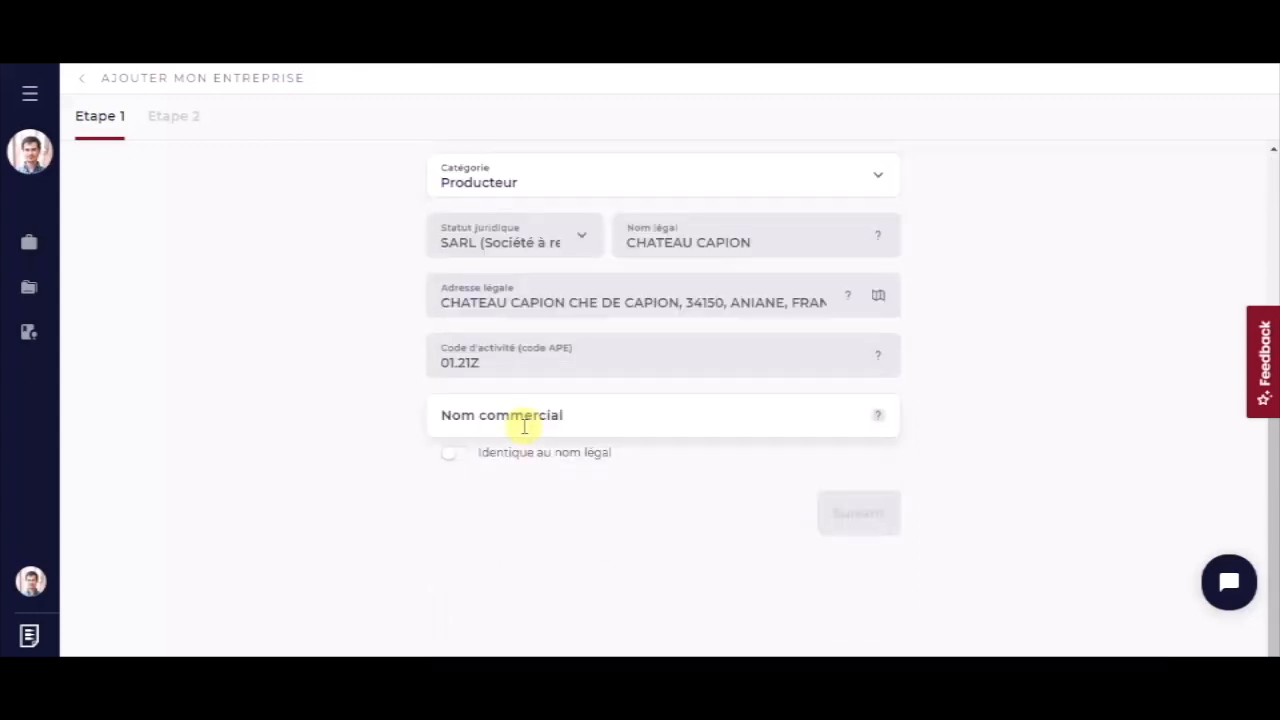
left_click(452, 452)
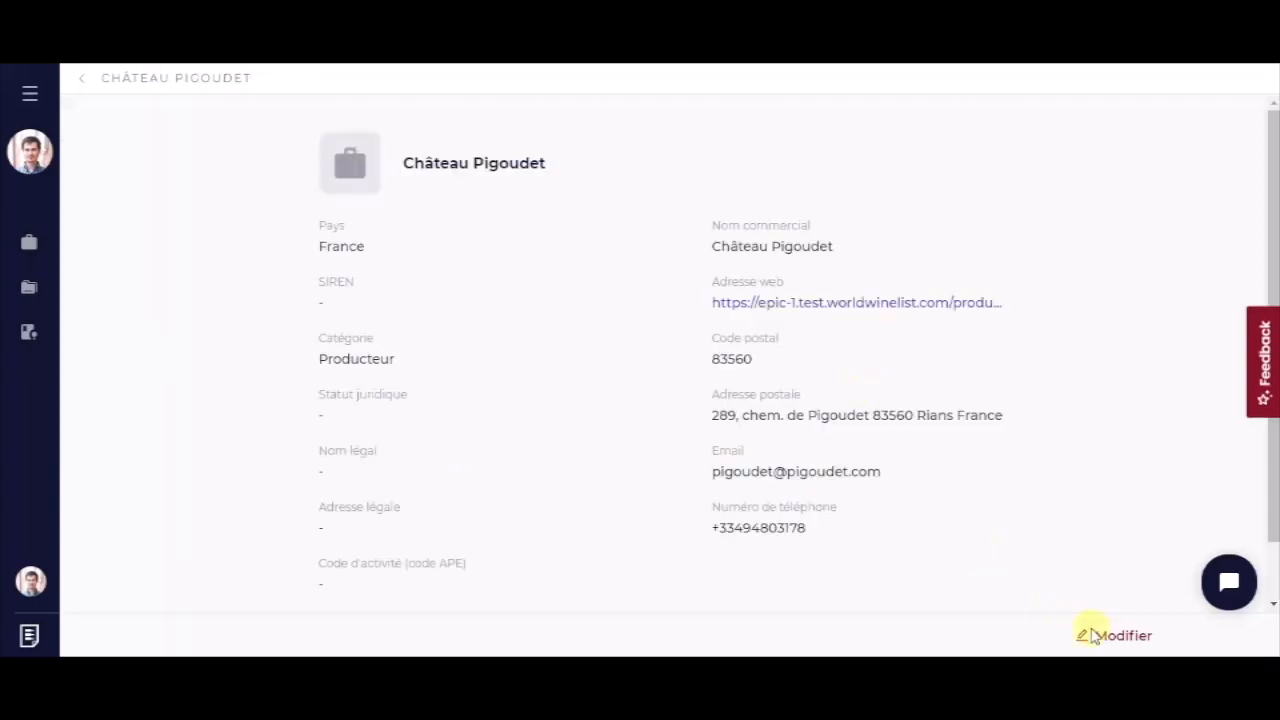
Edit the producer Château Pigoudet, change its trade name to "Chateau Pigoudet" without the accent, and save the change
left_click(1093, 632)
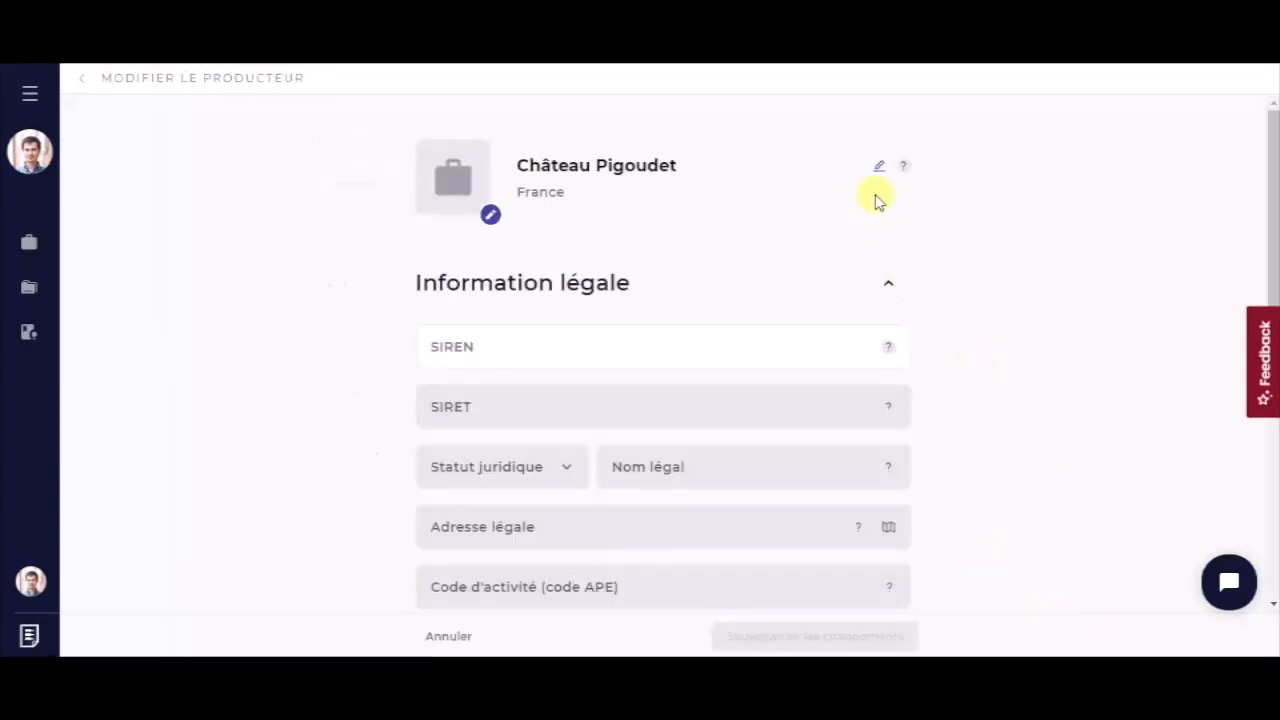
left_click(878, 167)
left_click(560, 169)
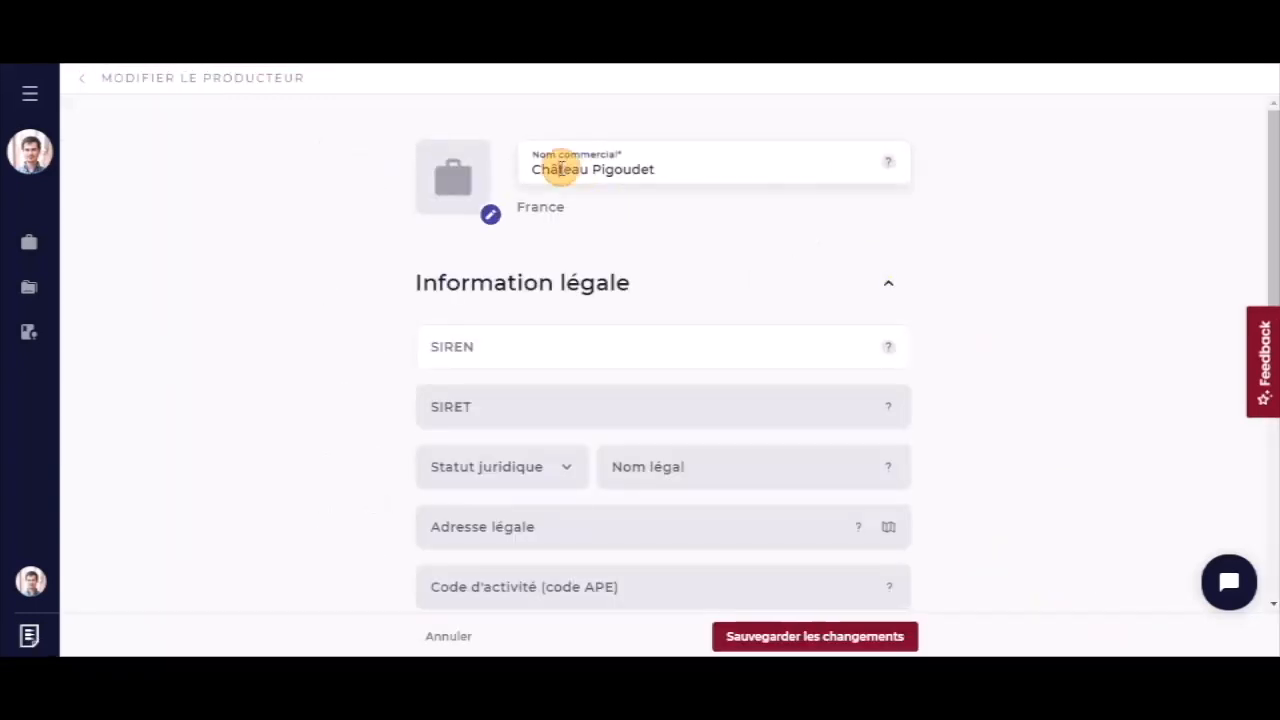
key("BackSpace")
type("a")
left_click(812, 640)
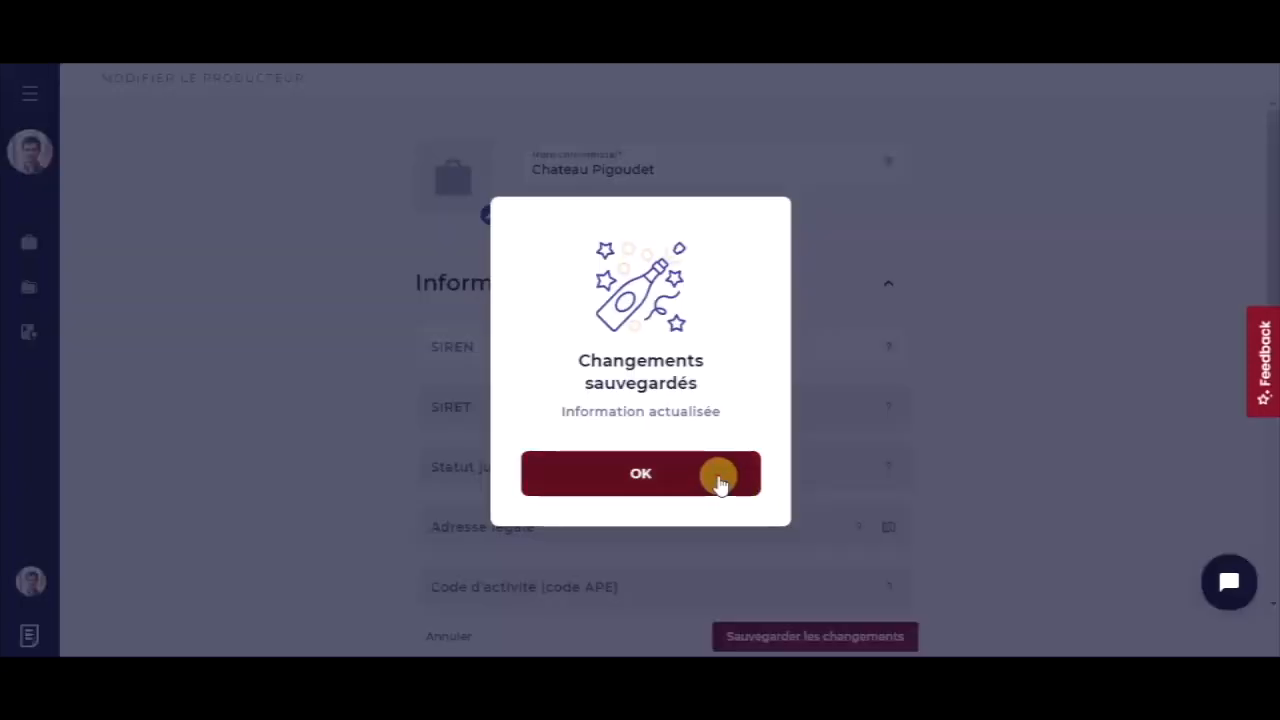
left_click(717, 477)
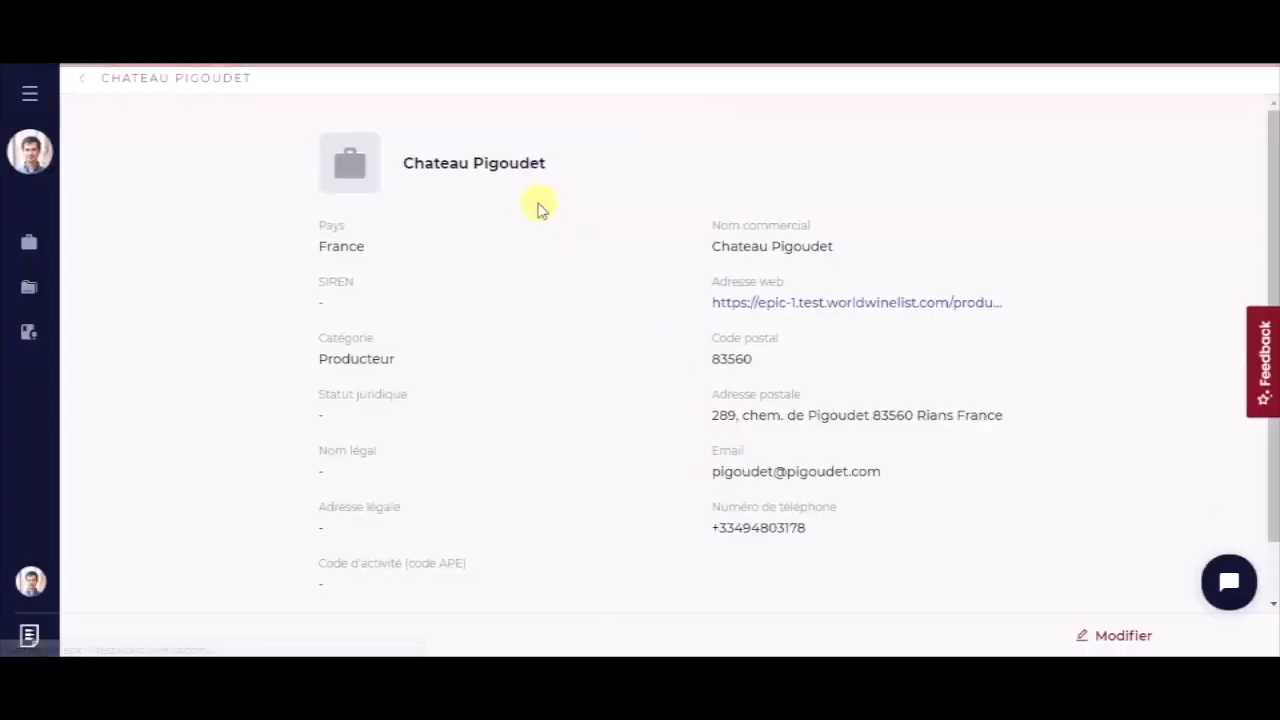
Change the producer's trade name to "CHATEAU PIGOUDET" in capitals and save the change
left_click(1100, 636)
left_click(880, 165)
left_click_drag(709, 171, 510, 168)
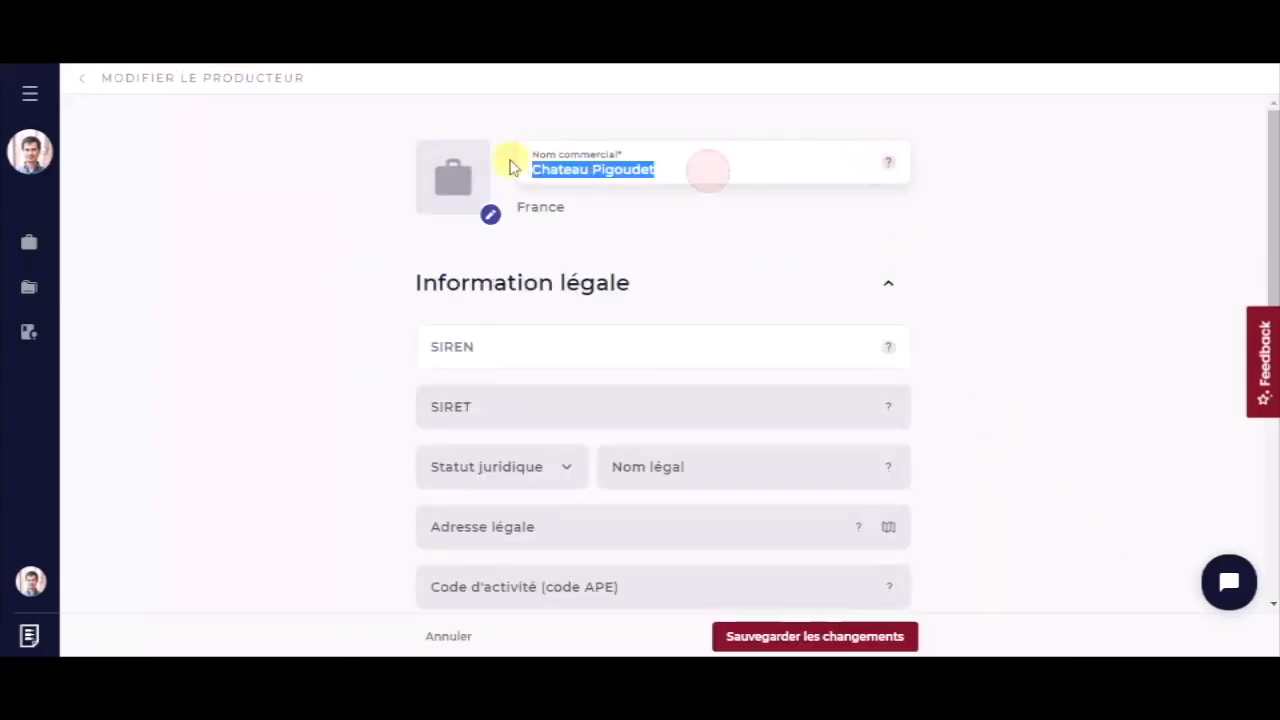
type("CHATEAU PIGOUDET")
left_click(806, 632)
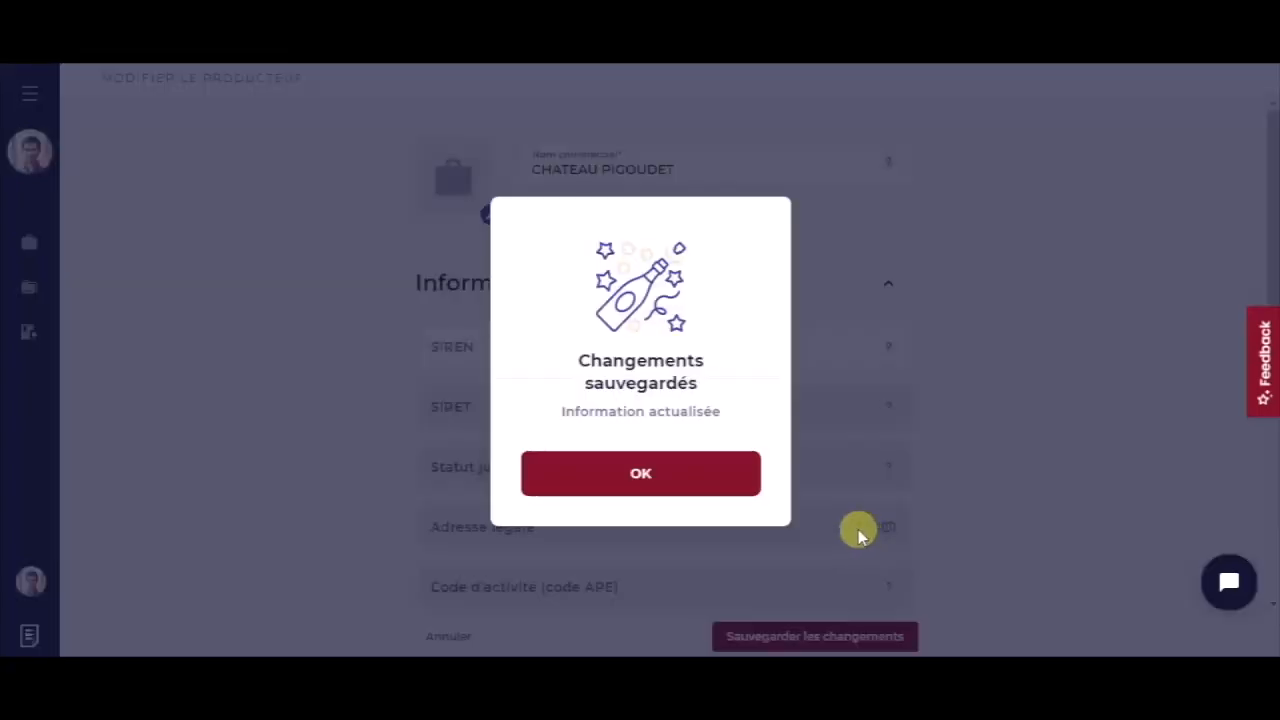
left_click(706, 478)
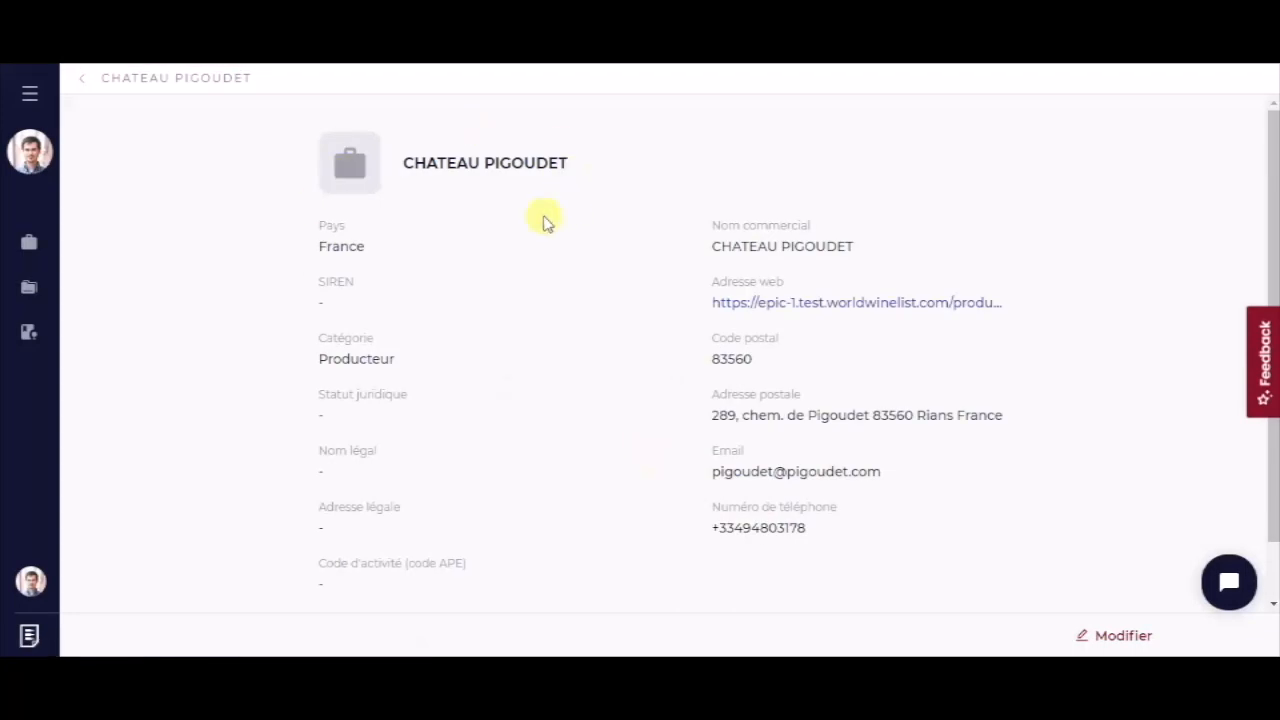
Try to append "et Fils" to the producer's trade name and save it
left_click(1117, 633)
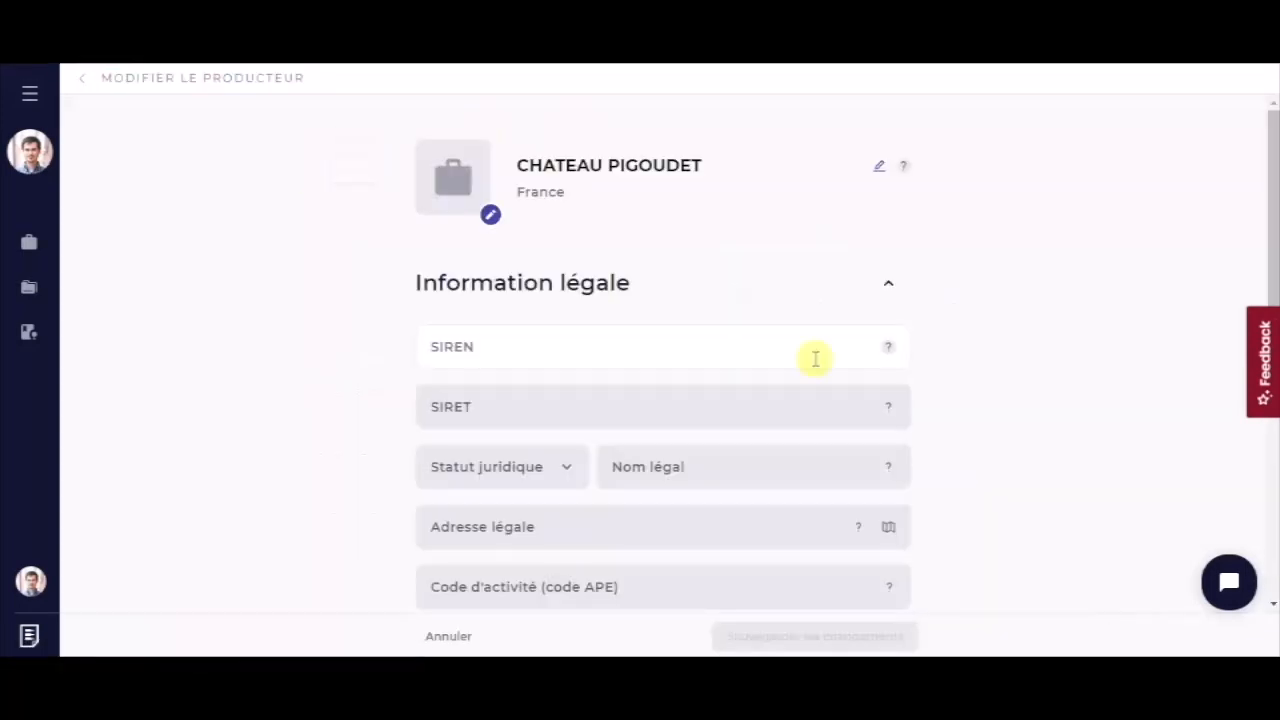
left_click(880, 166)
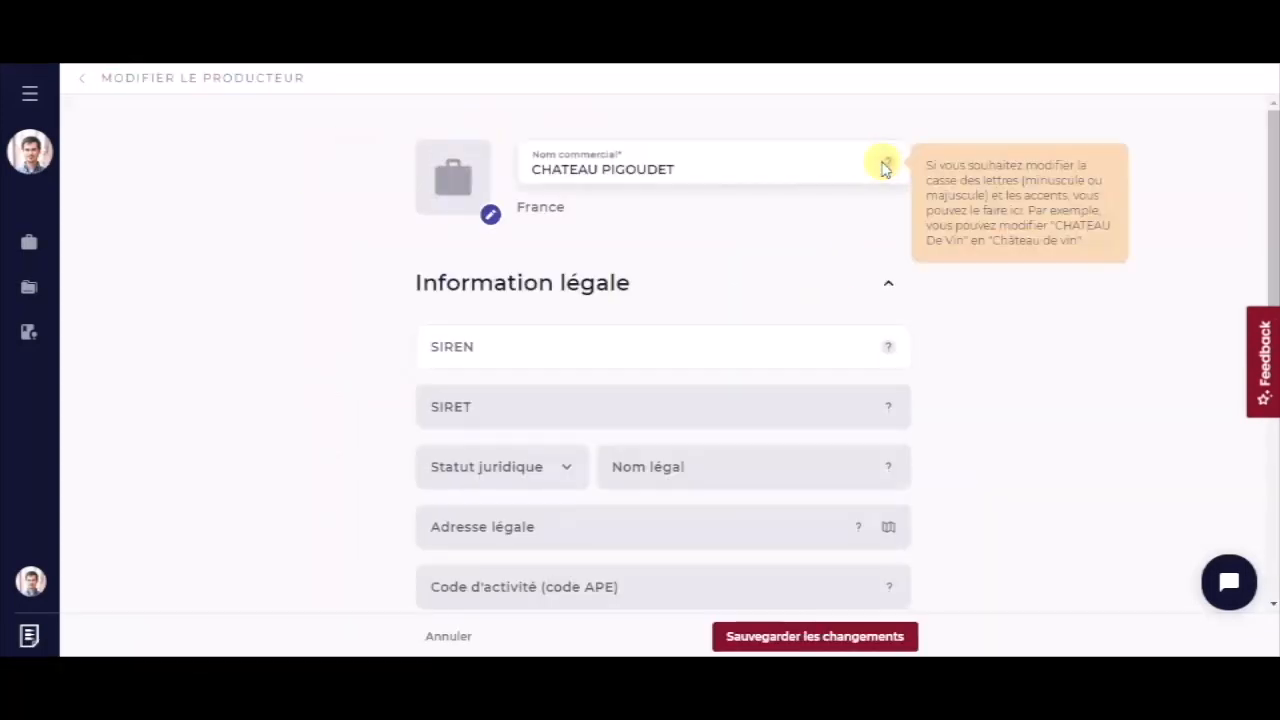
type("et Fils")
left_click(750, 643)
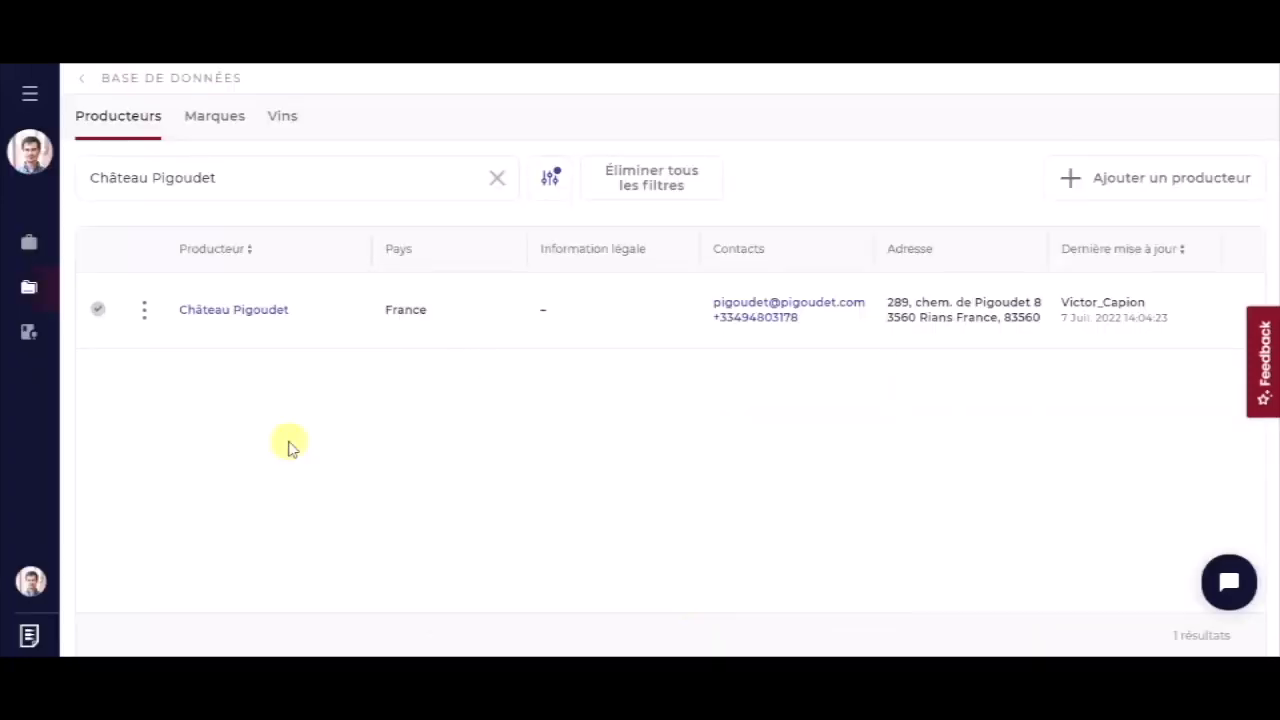
Invalidate the identification of the producer Château Pigoudet in the database, and open the list of wines
left_click(145, 311)
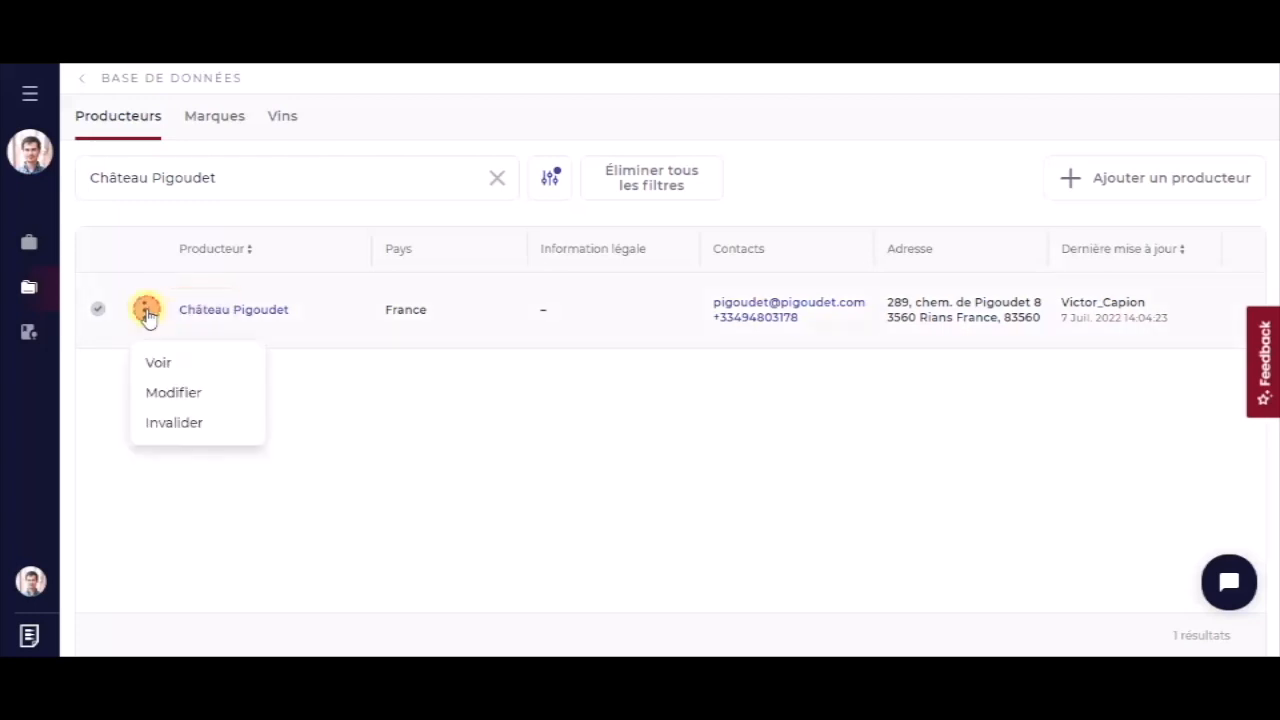
left_click(178, 422)
left_click(741, 474)
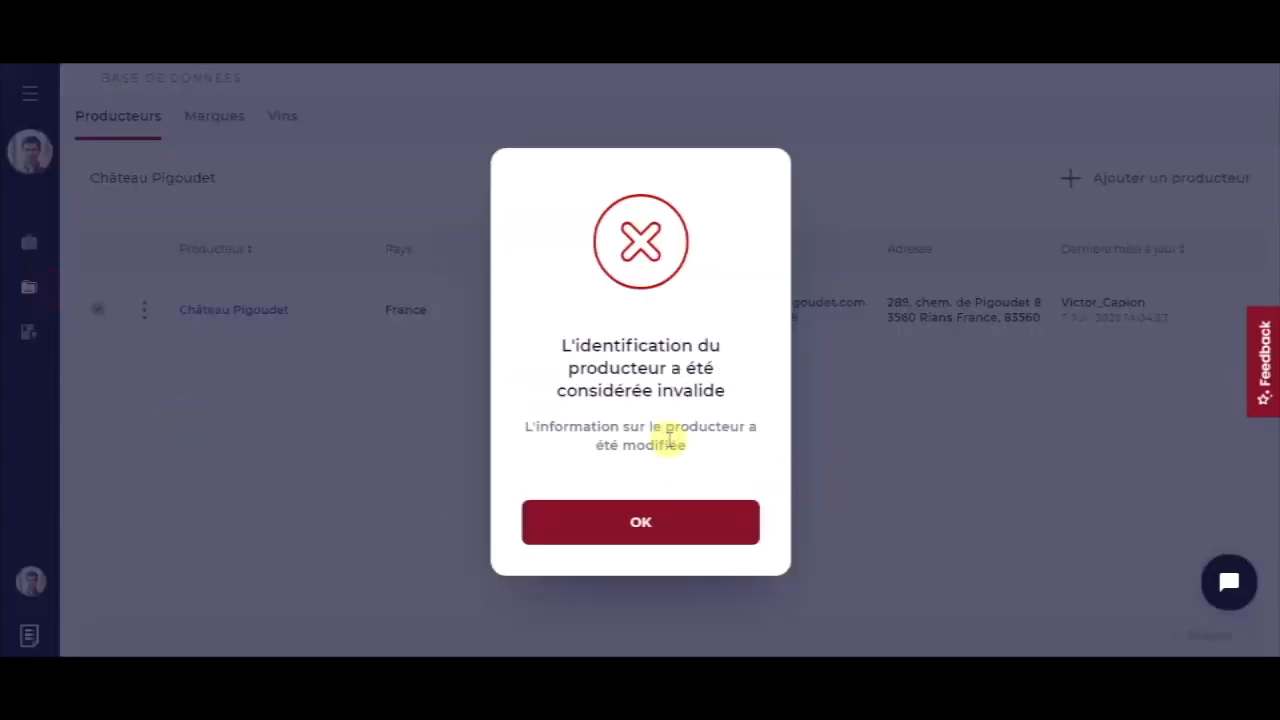
left_click(676, 541)
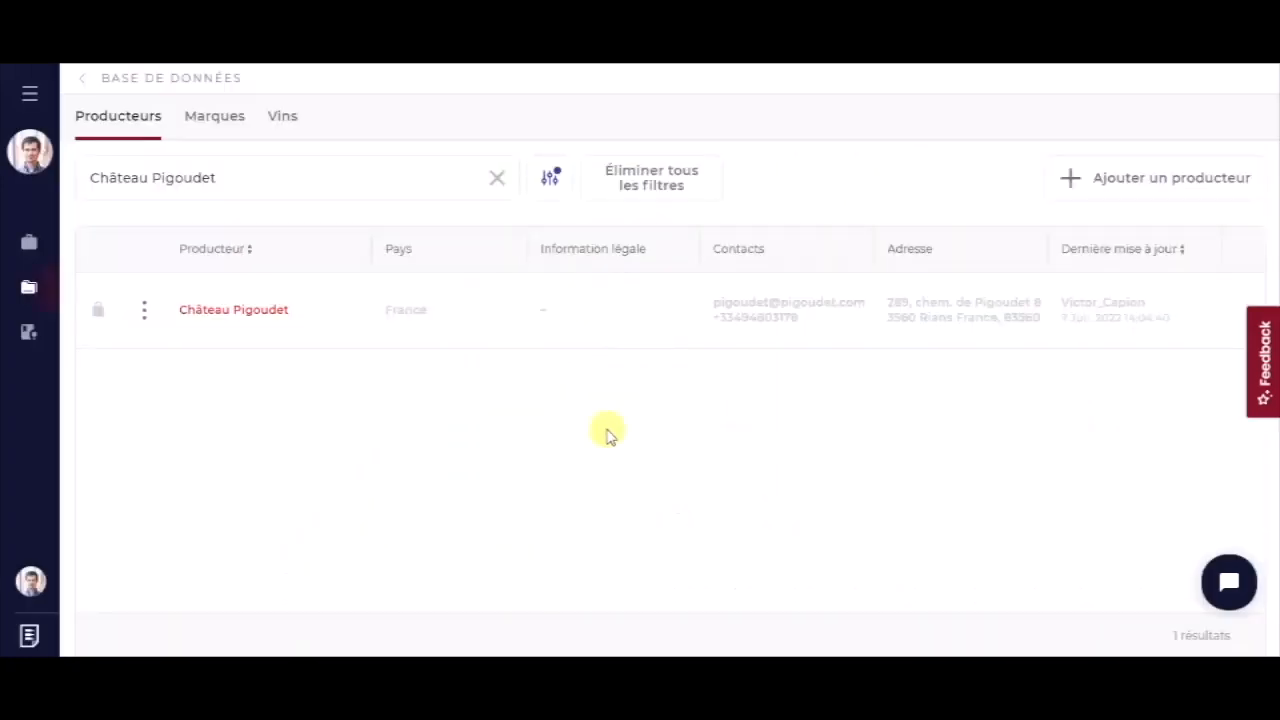
left_click(285, 116)
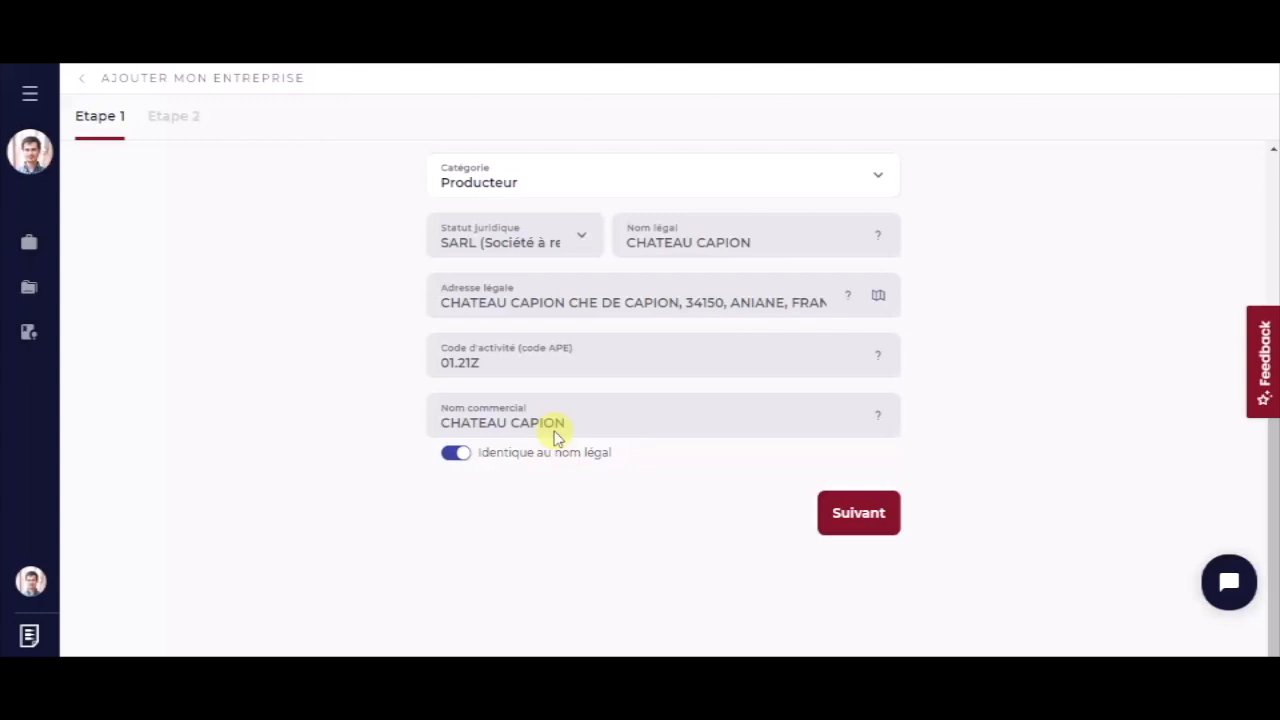
Check the company details filled in for CHATEAU CAPION and continue to step 2 of adding the company
scroll(555, 437, "up", 5)
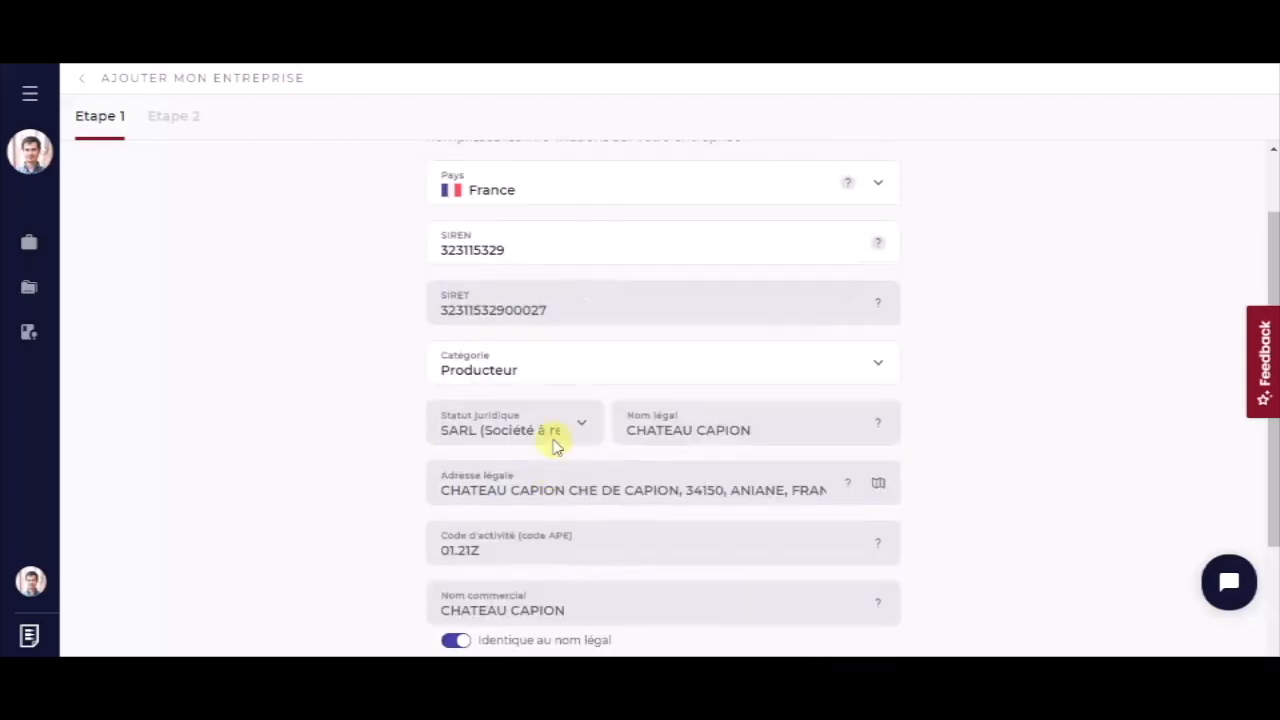
scroll(555, 448, "down", 1)
scroll(555, 448, "down", 5)
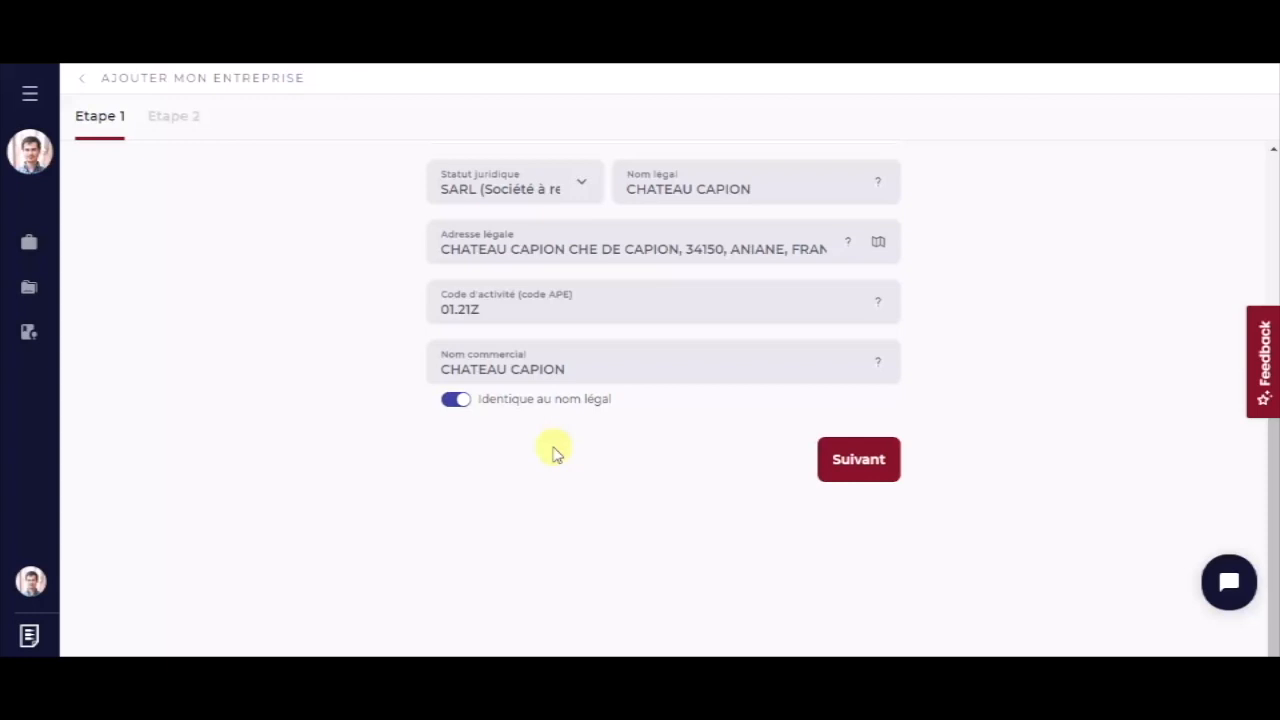
left_click(830, 455)
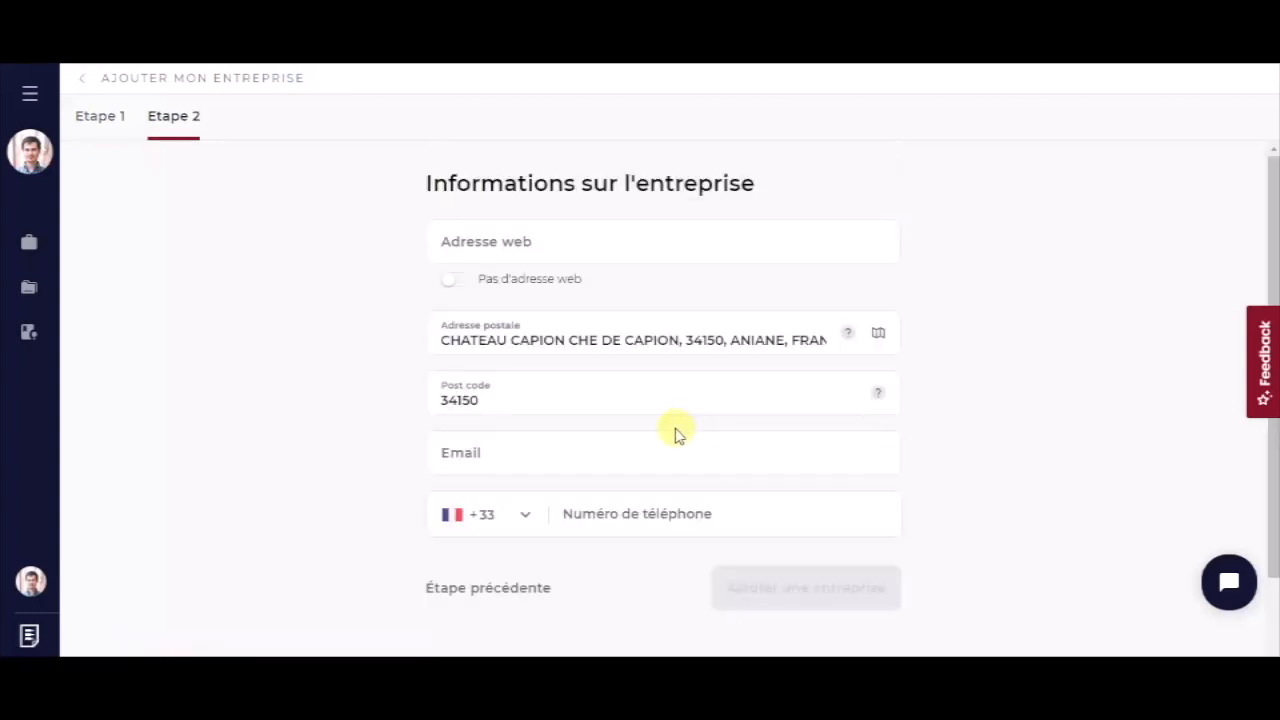
left_click(457, 251)
type("https://chateaucapion.com")
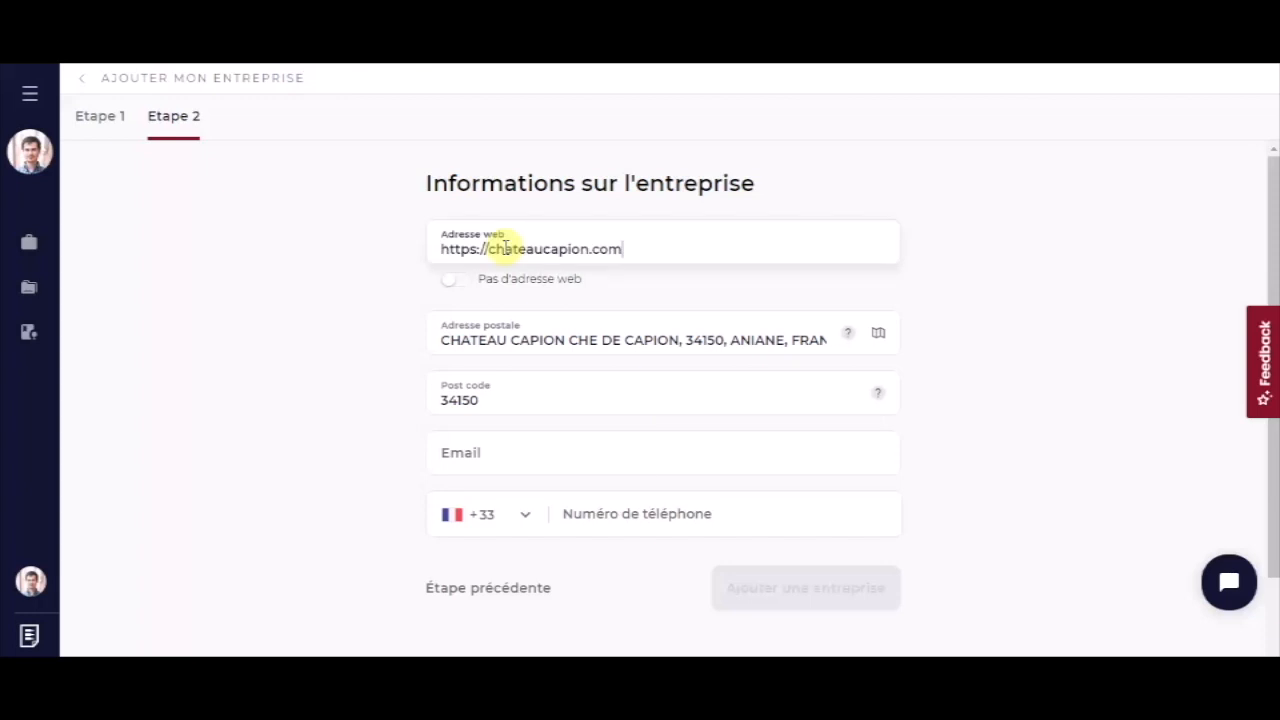
left_click(456, 281)
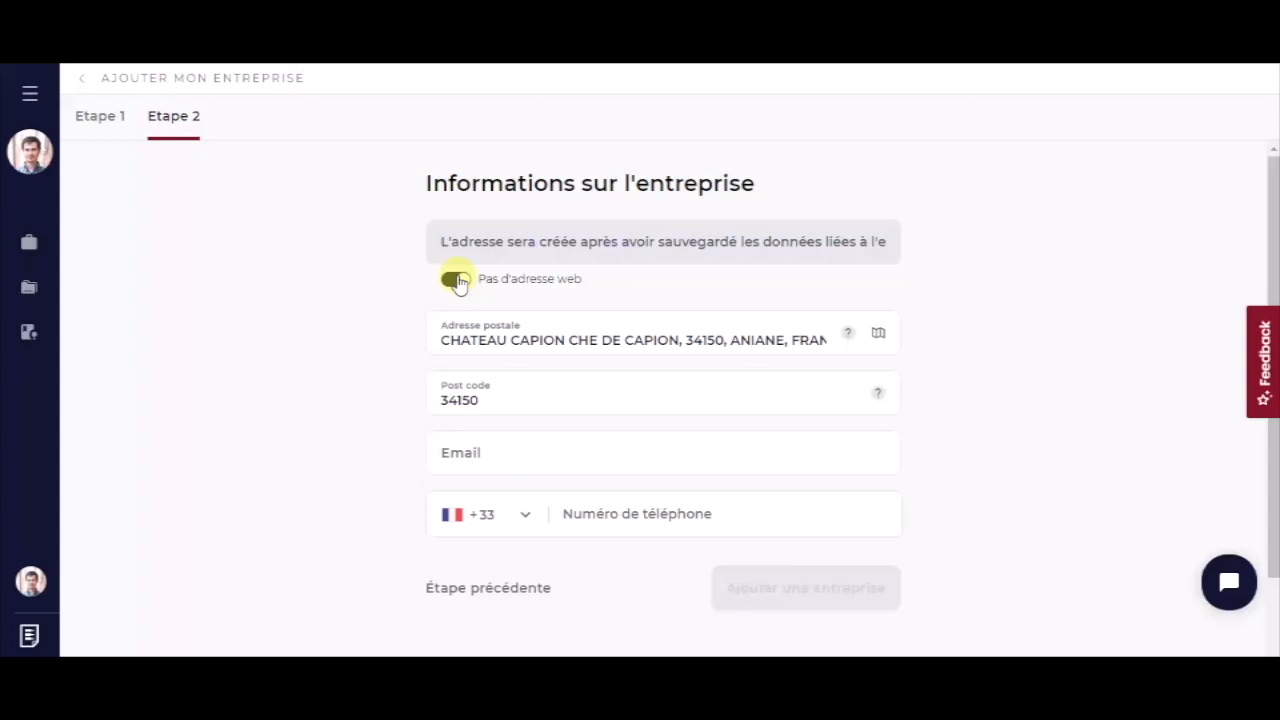
left_click(455, 280)
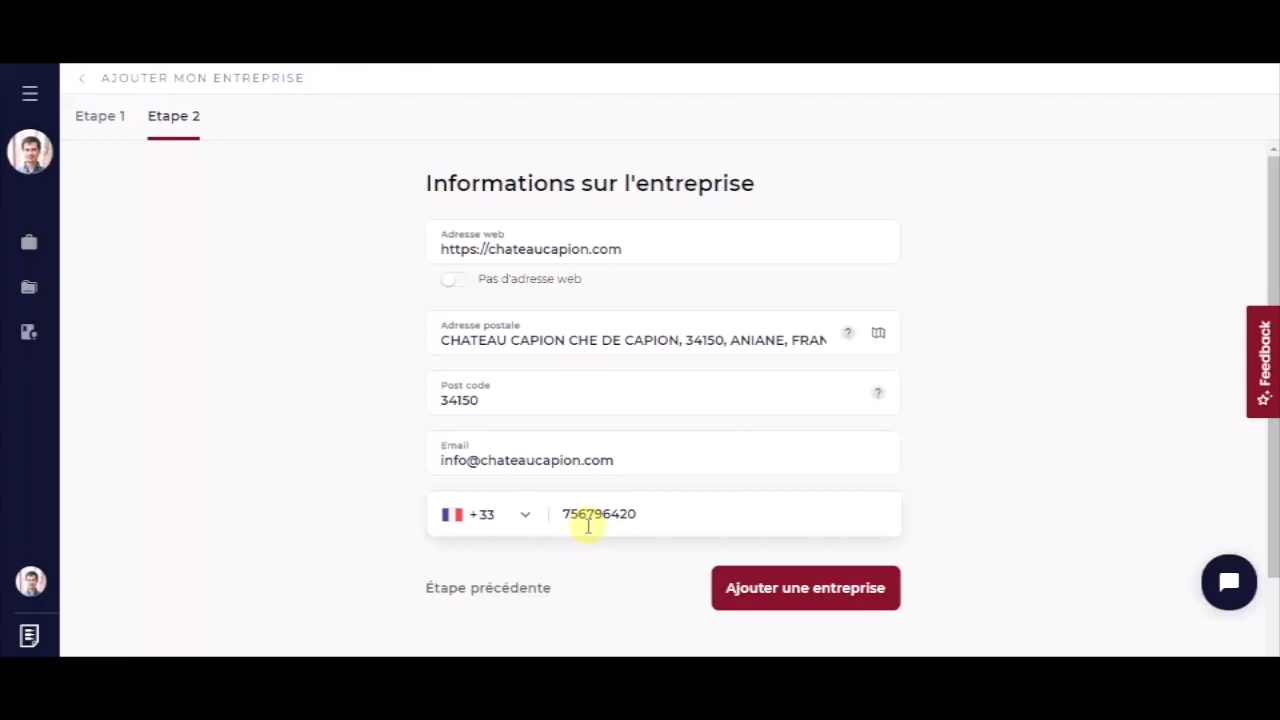
Finish adding CHATEAU CAPION as a company and check the web address on its company page
left_click(771, 590)
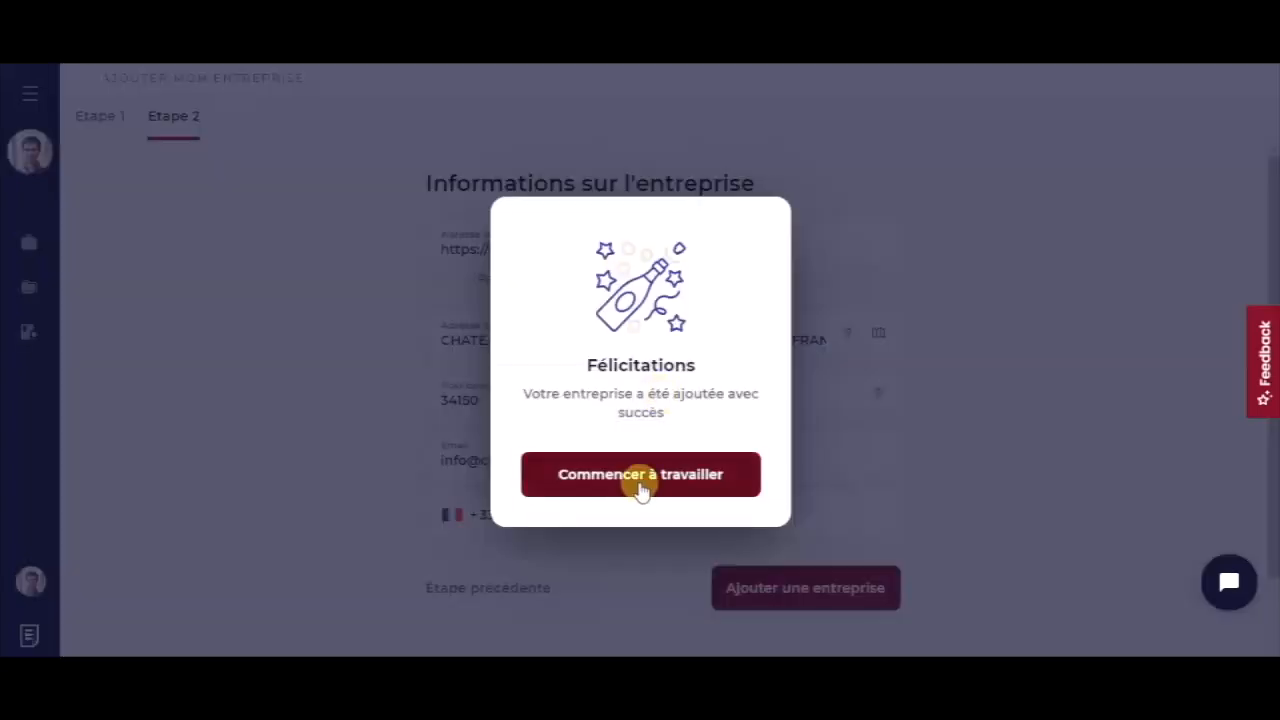
left_click(641, 486)
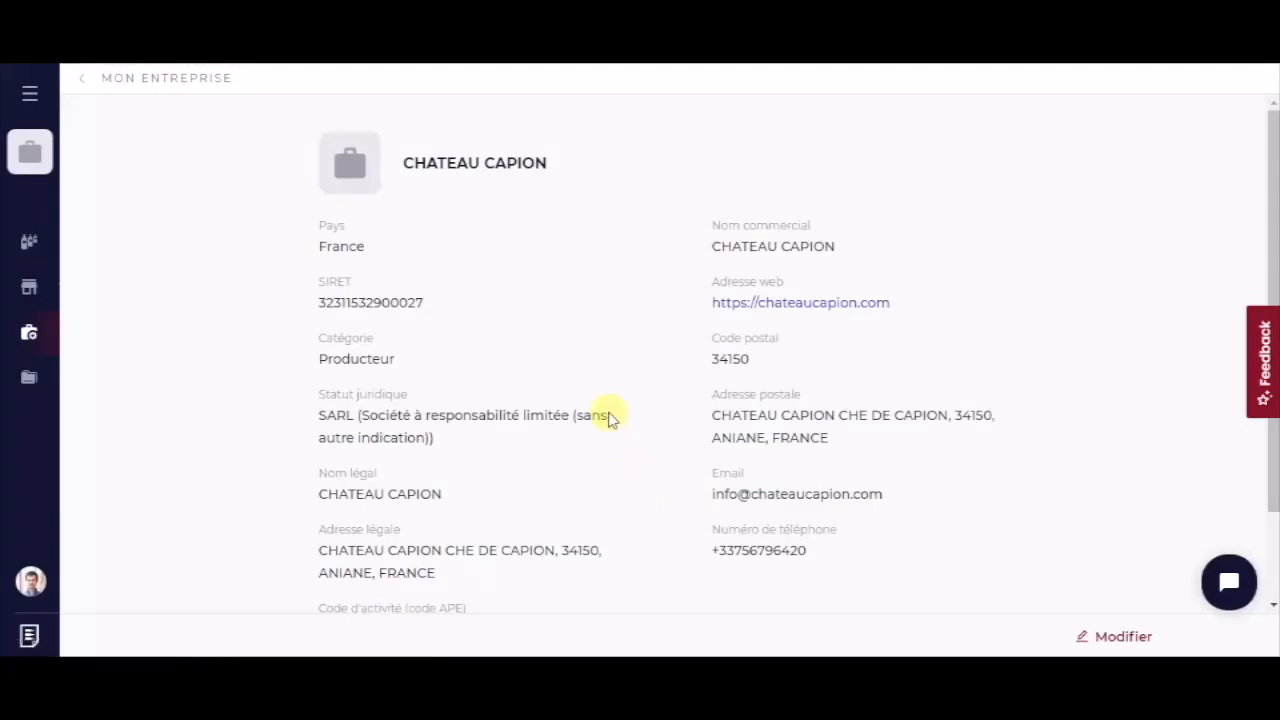
left_click(899, 303)
left_click_drag(820, 301, 800, 318)
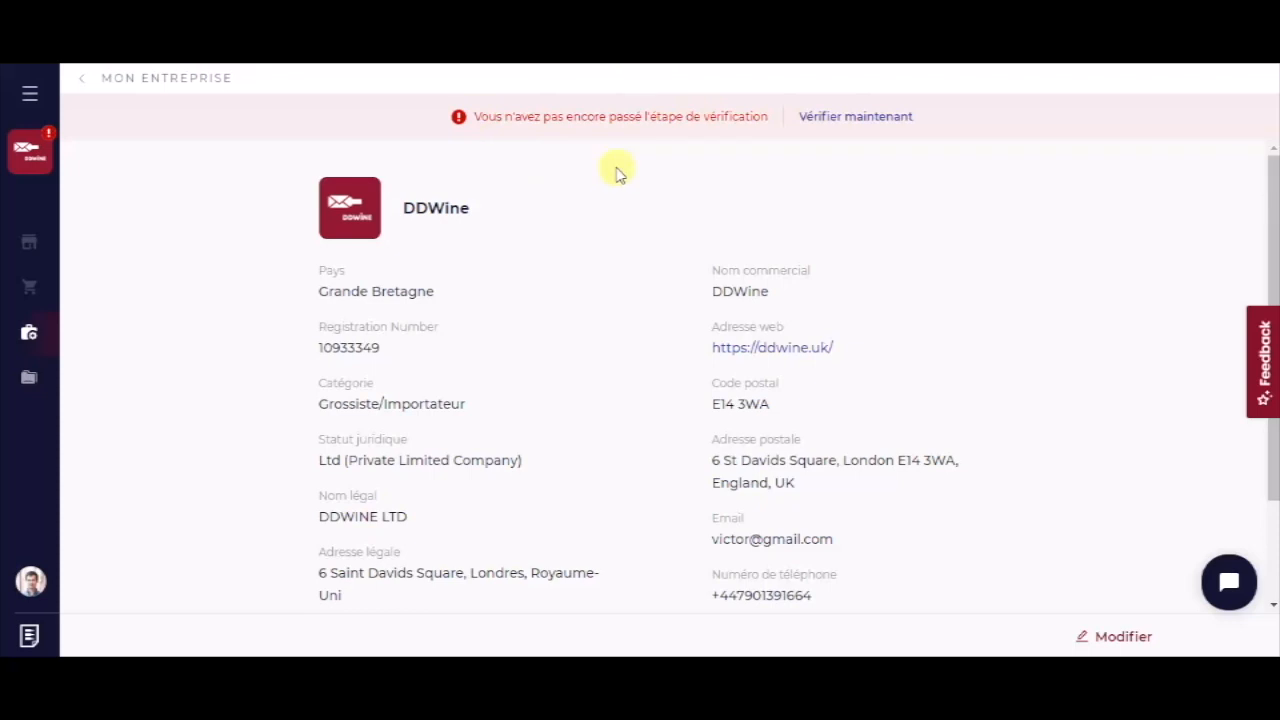
Review the verification methods for the DDWine company, choosing the option to send a request to WWL without submitting it
left_click(825, 118)
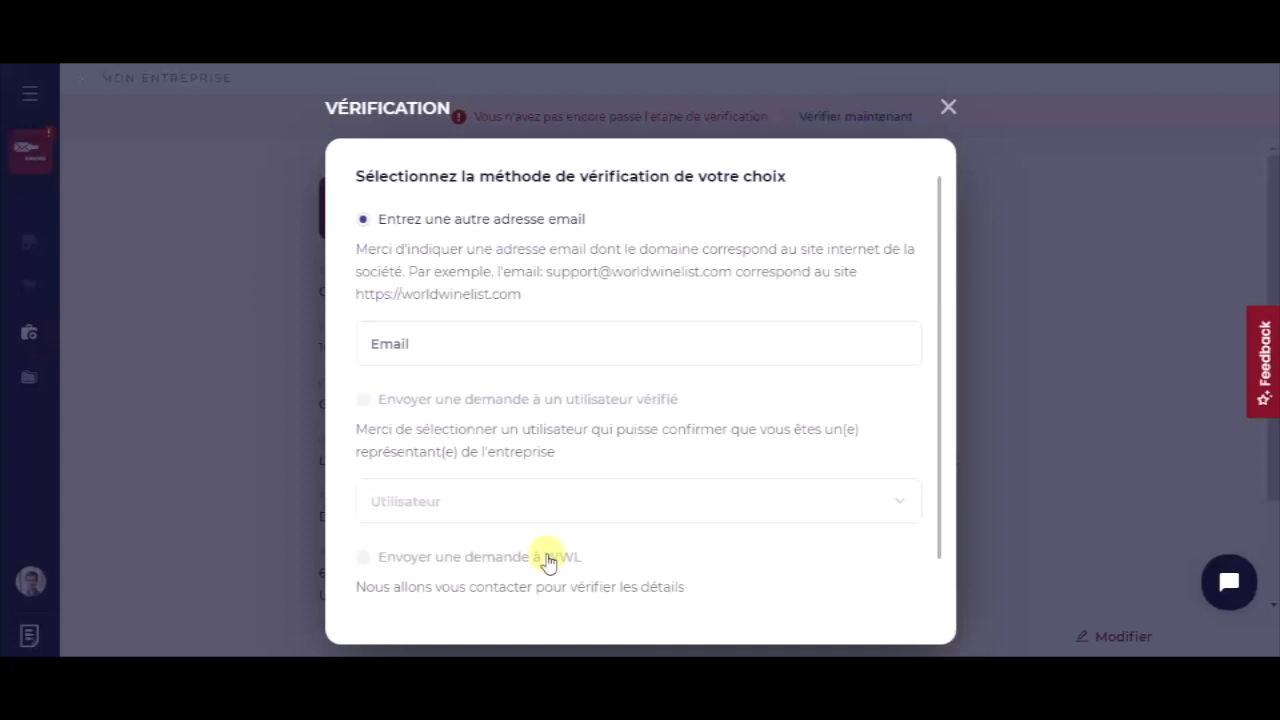
scroll(607, 537, "down", 1)
left_click(366, 503)
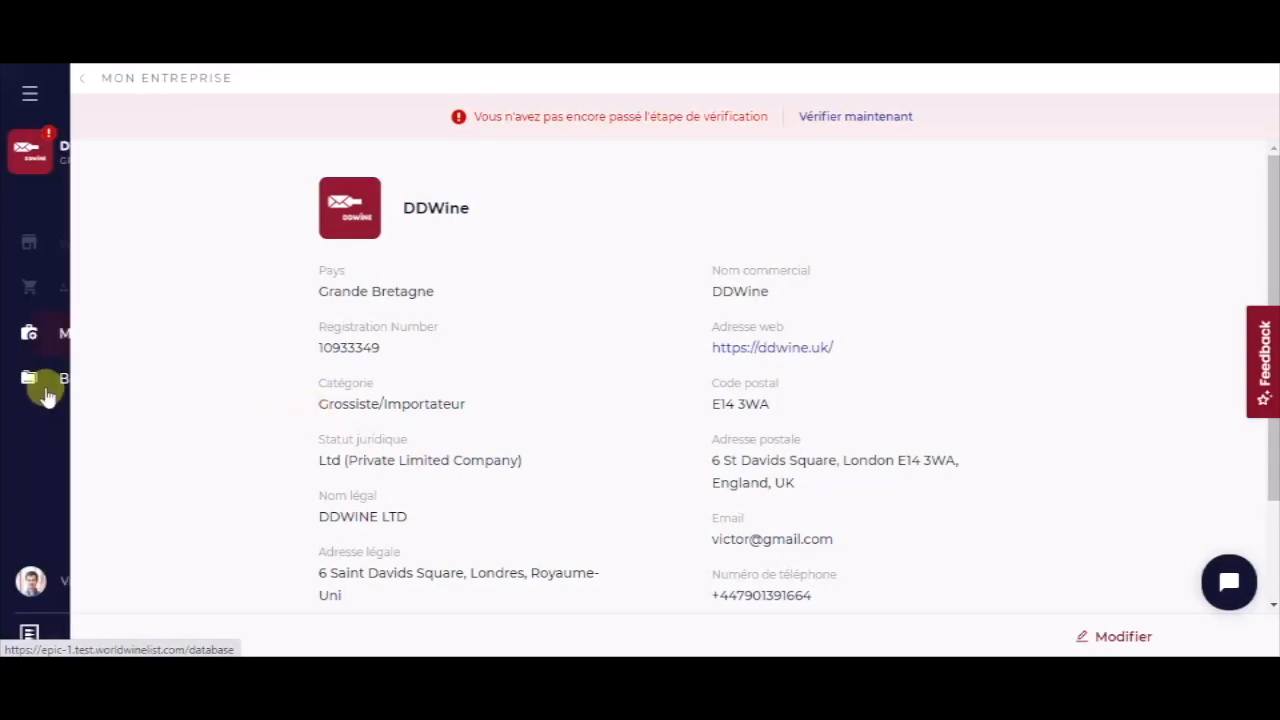
From the database, view the form for adding a new wine and the review form for Domaines Bonfils DOMAINE D'AUBARET Merlot NV
left_click(56, 379)
left_click(1068, 223)
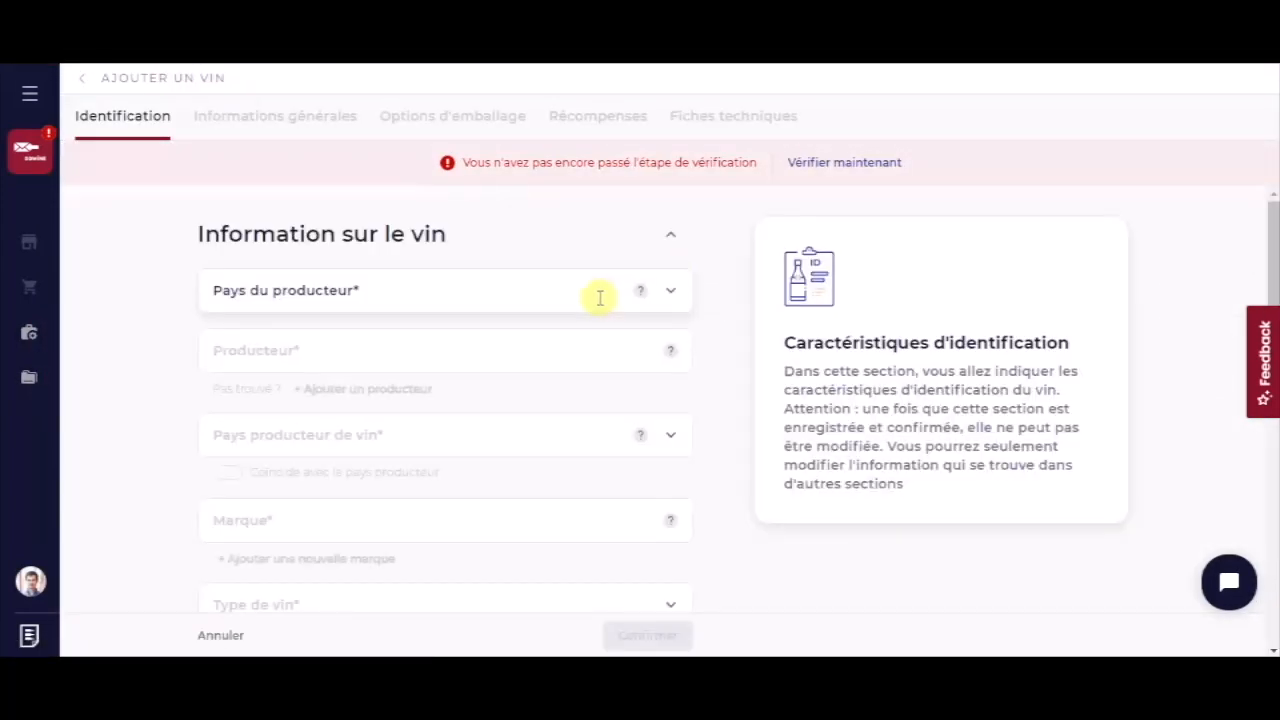
left_click(78, 372)
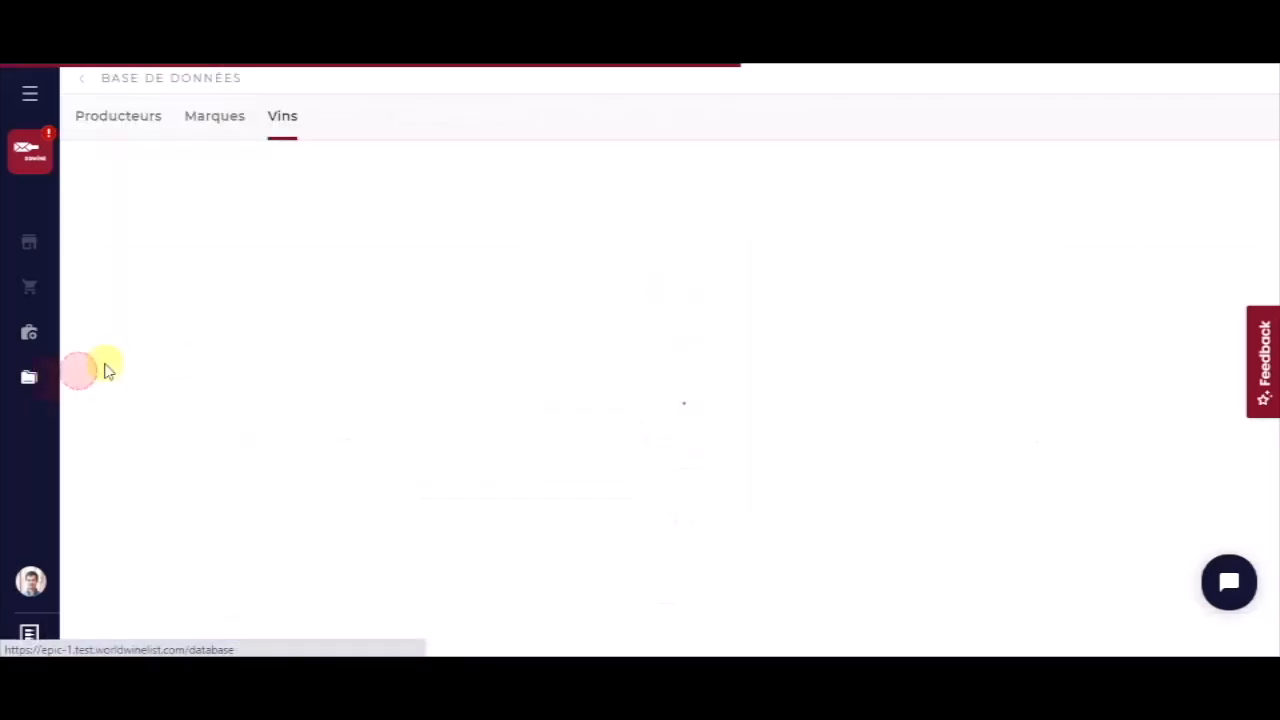
left_click(145, 358)
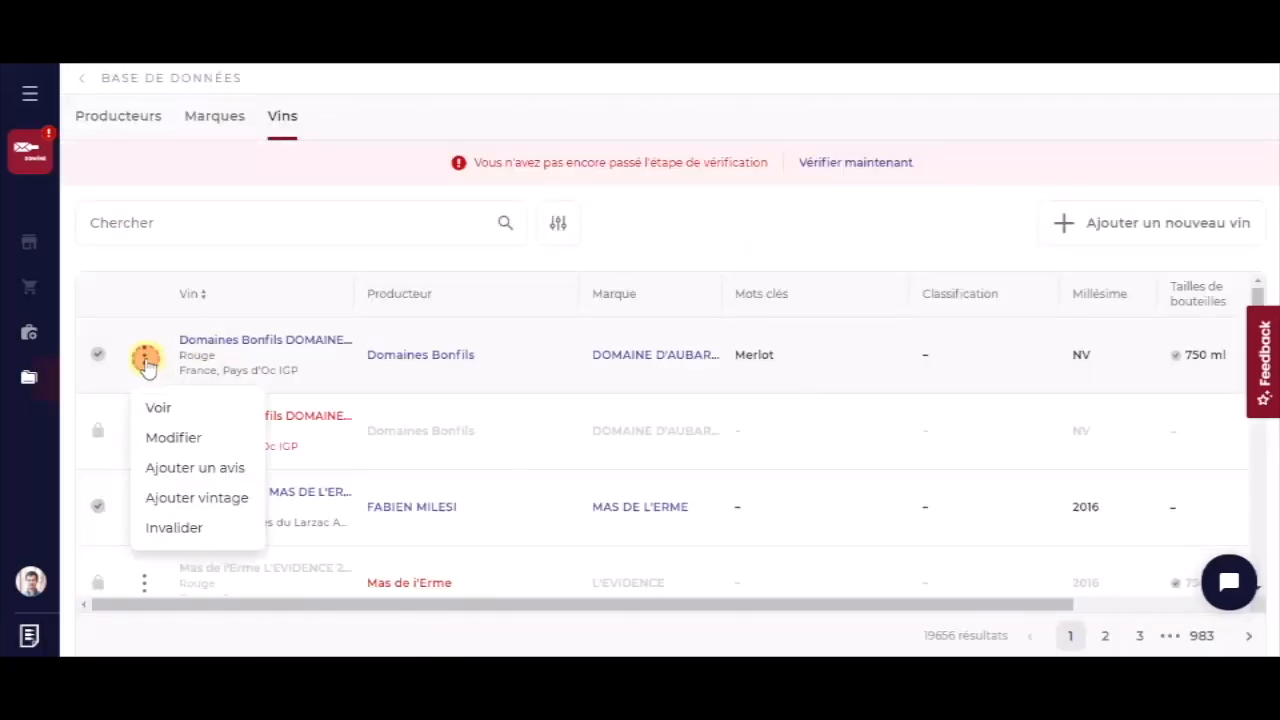
left_click(238, 403)
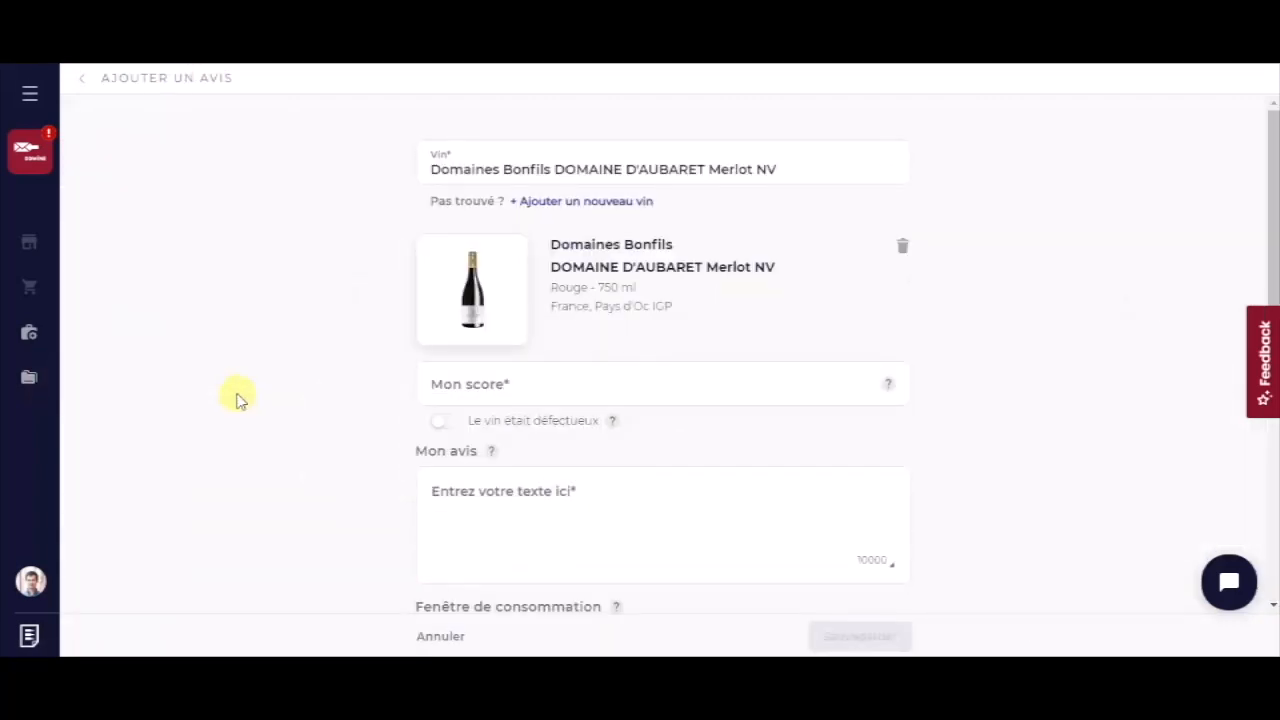
Switch from the DDWine company to the private user account, and try selecting CHATEAU CAPION among the available accounts
mouse_move(10, 186)
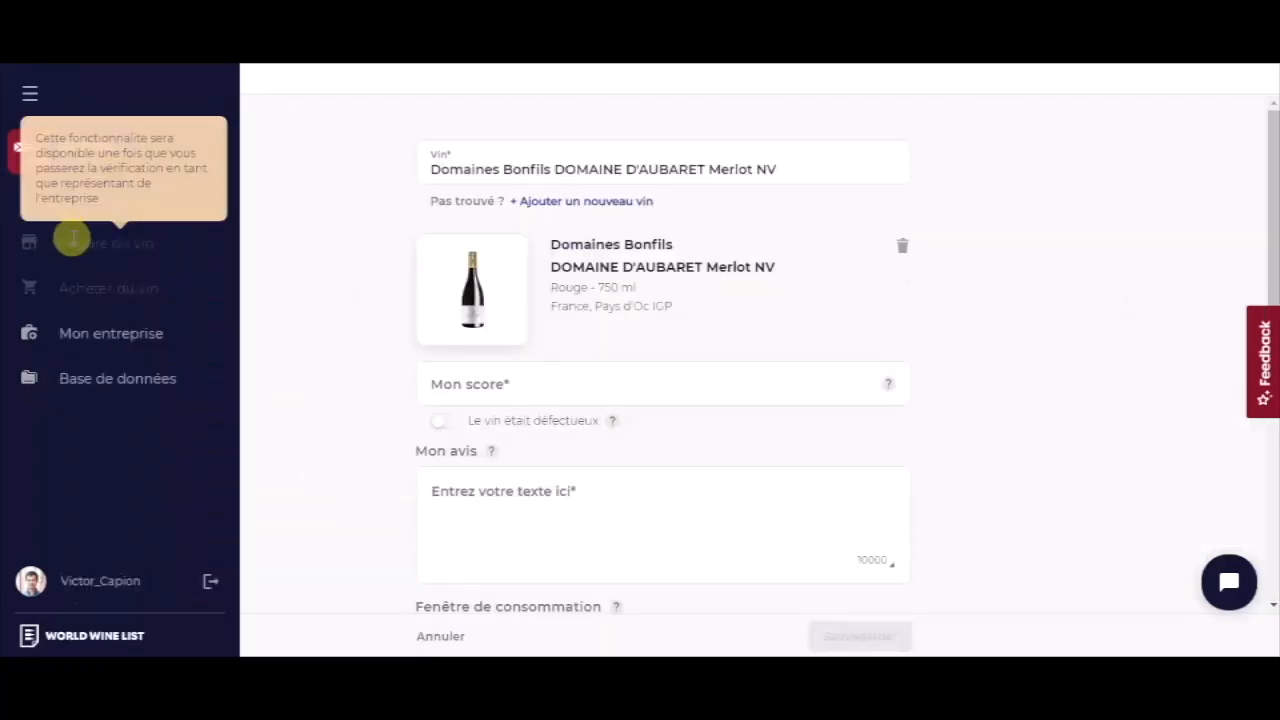
mouse_move(97, 285)
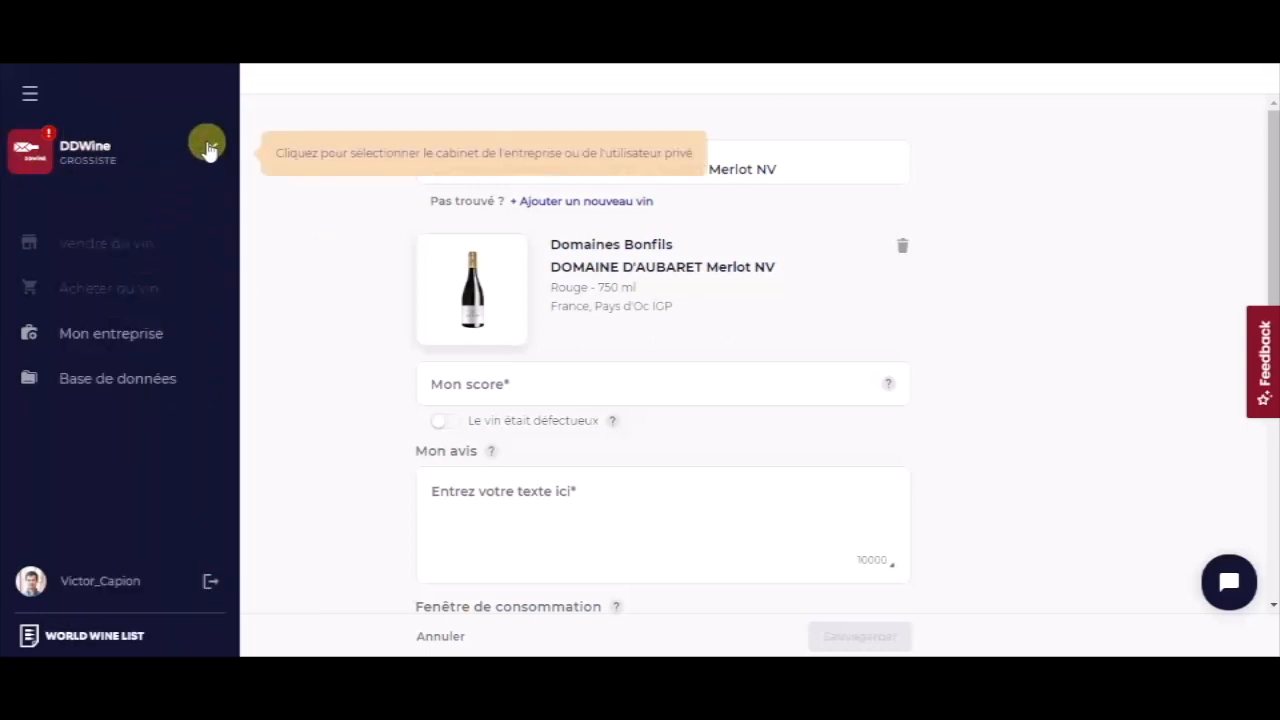
left_click(207, 148)
left_click(114, 255)
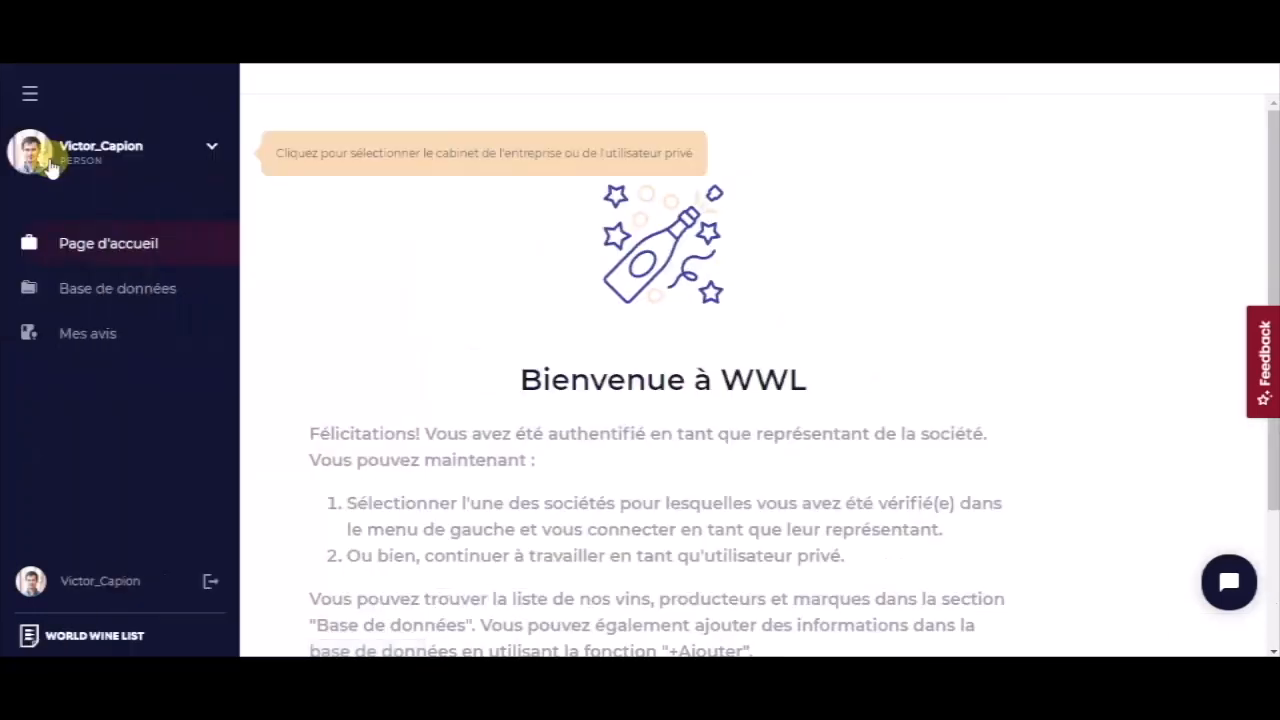
left_click(197, 152)
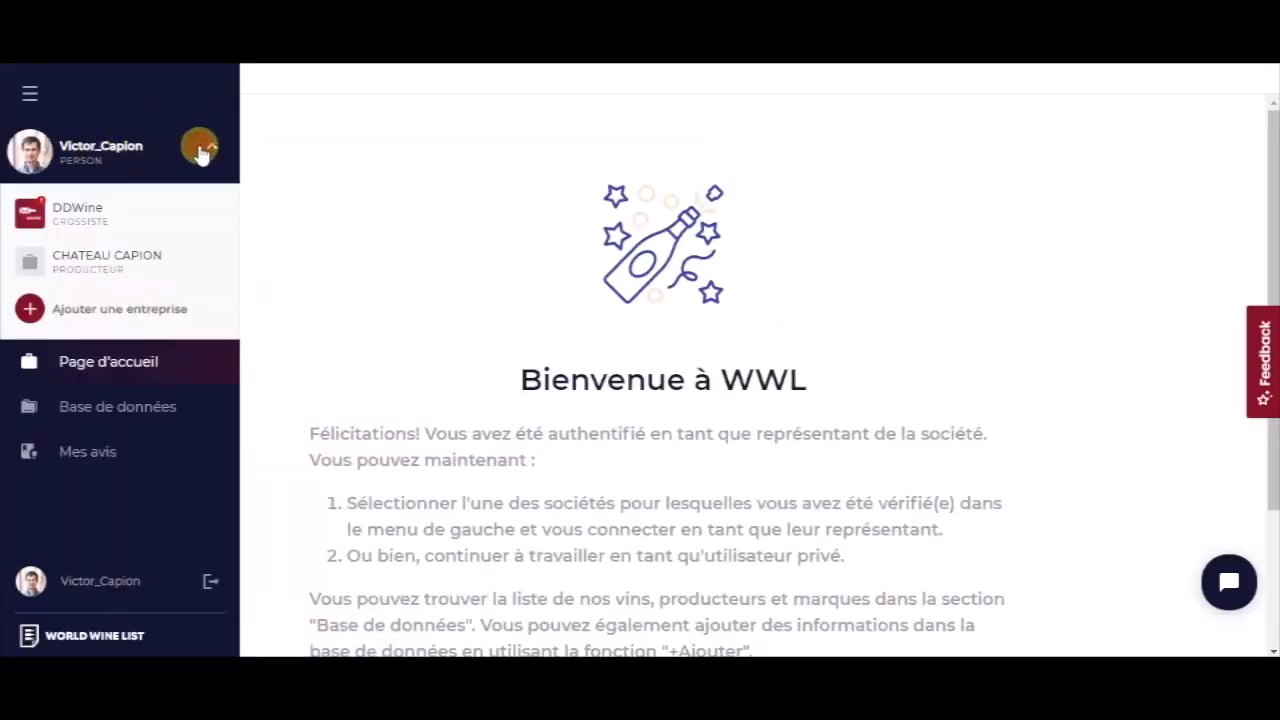
left_click(122, 262)
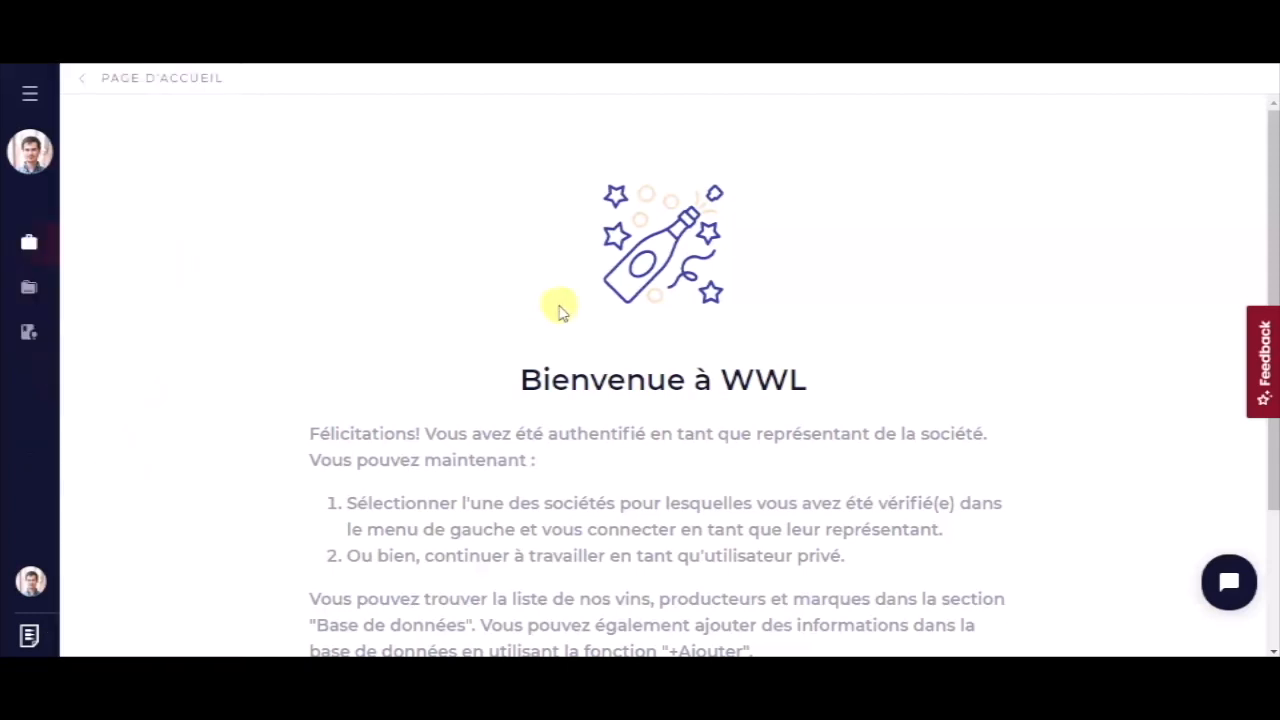
Look over the private user's welcome page, and open the support chat and close it again
scroll(560, 310, "down", 1)
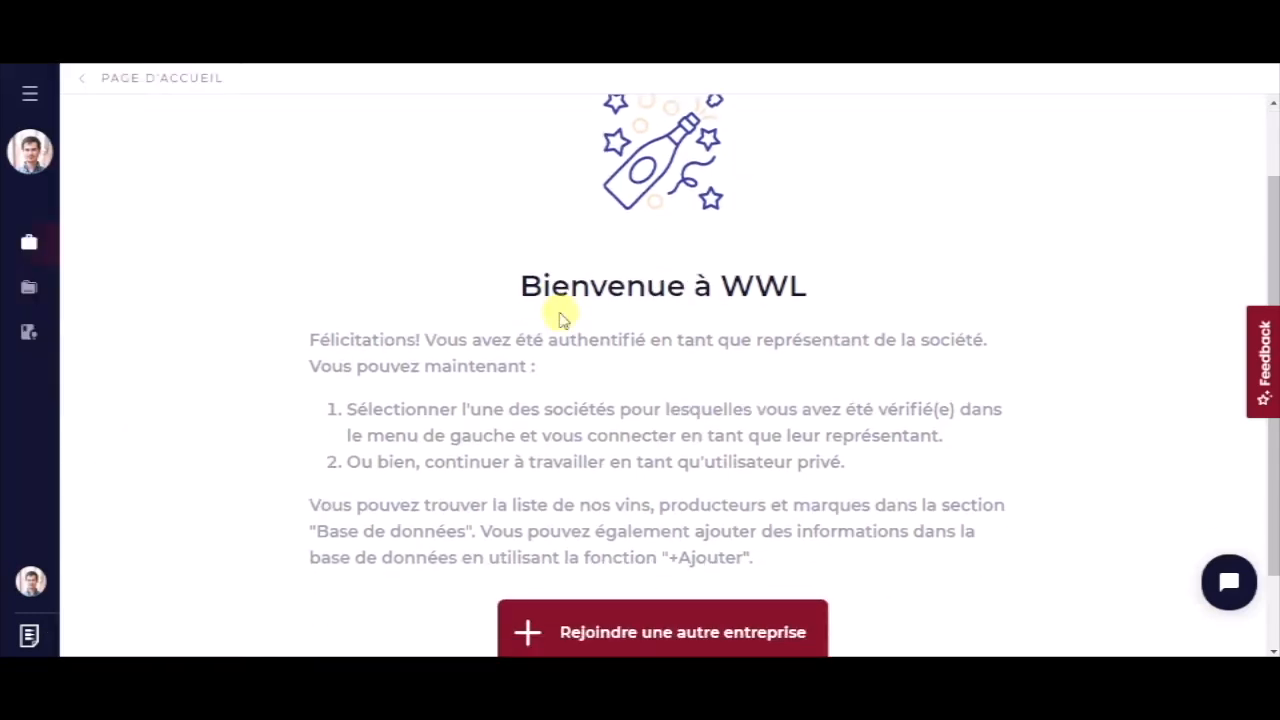
left_click(1224, 580)
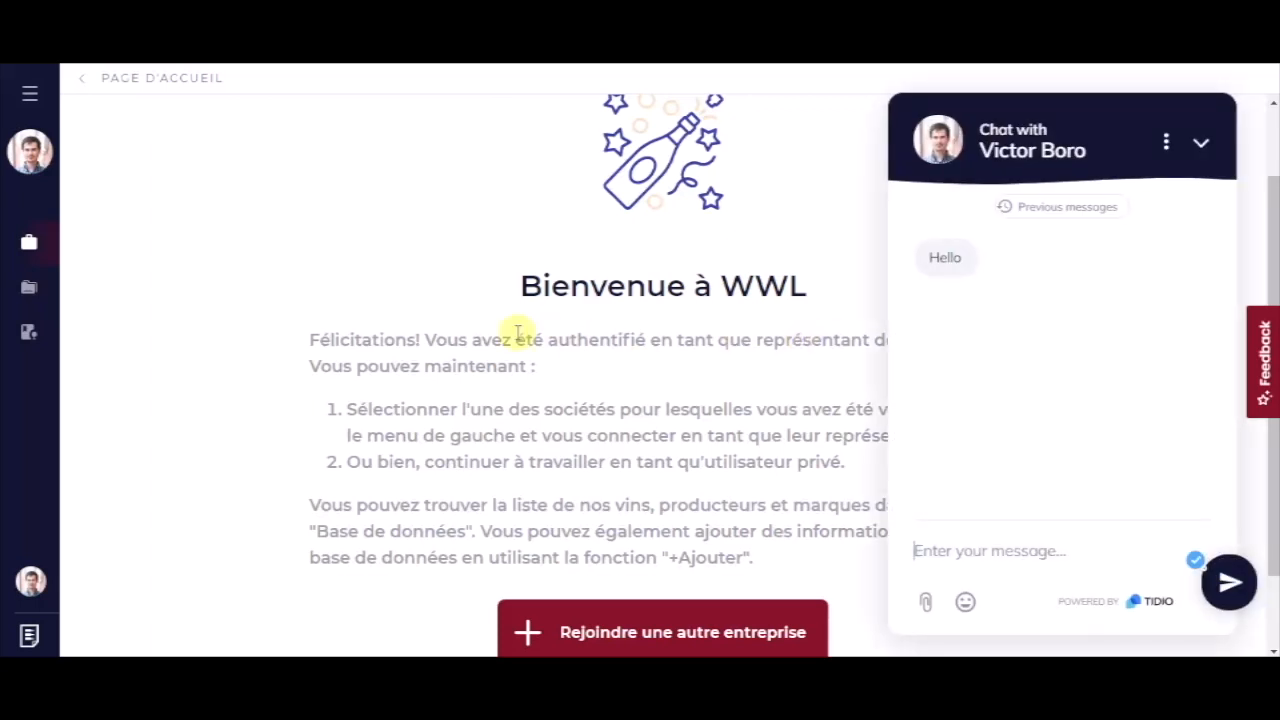
left_click(1199, 141)
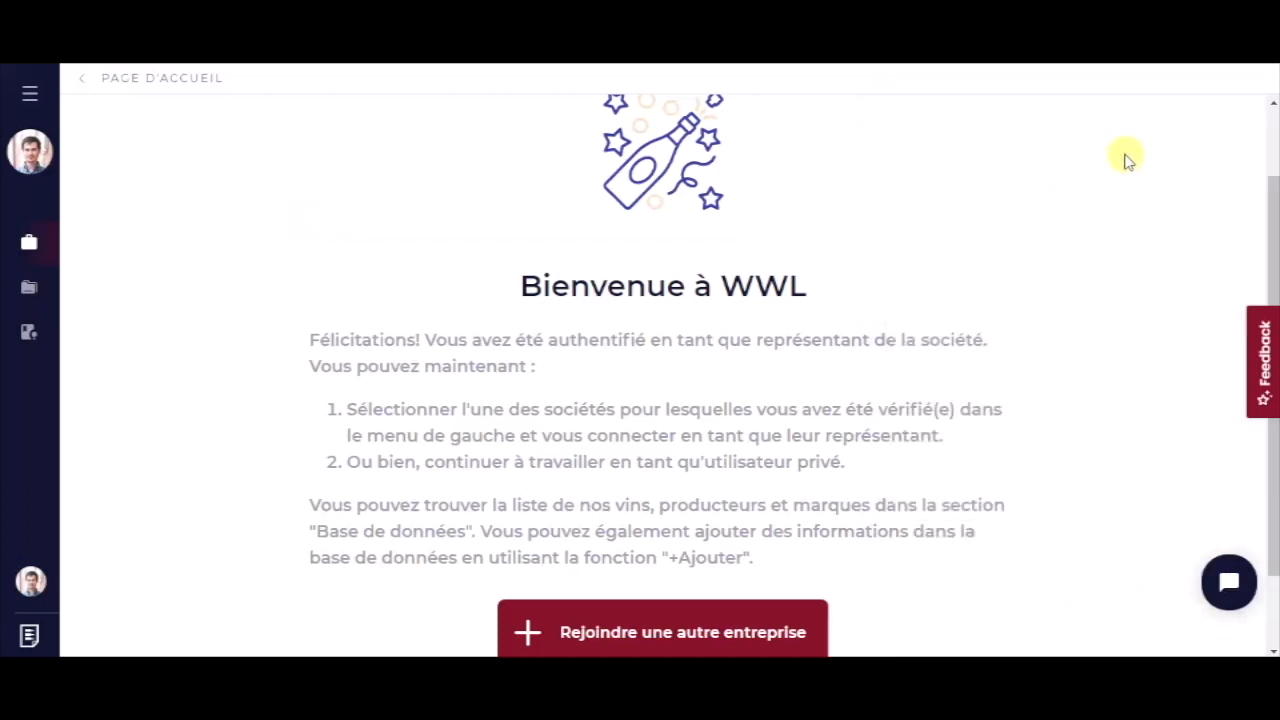